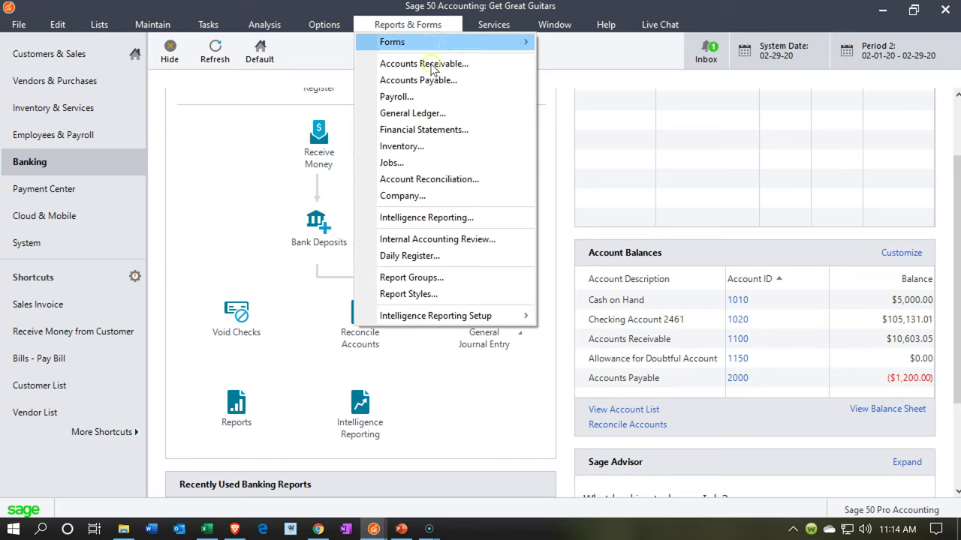
Generate the standard Balance Sheet for the range Period 1 (1/1/20) to Period 1 (1/31/20) and locate the Checking Account 2461 balance.
click(436, 132)
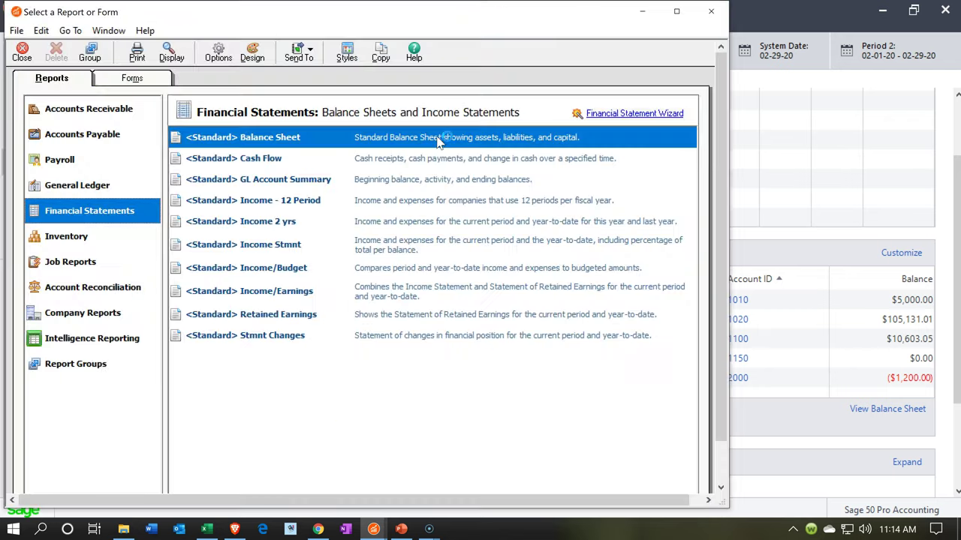
double_click(327, 139)
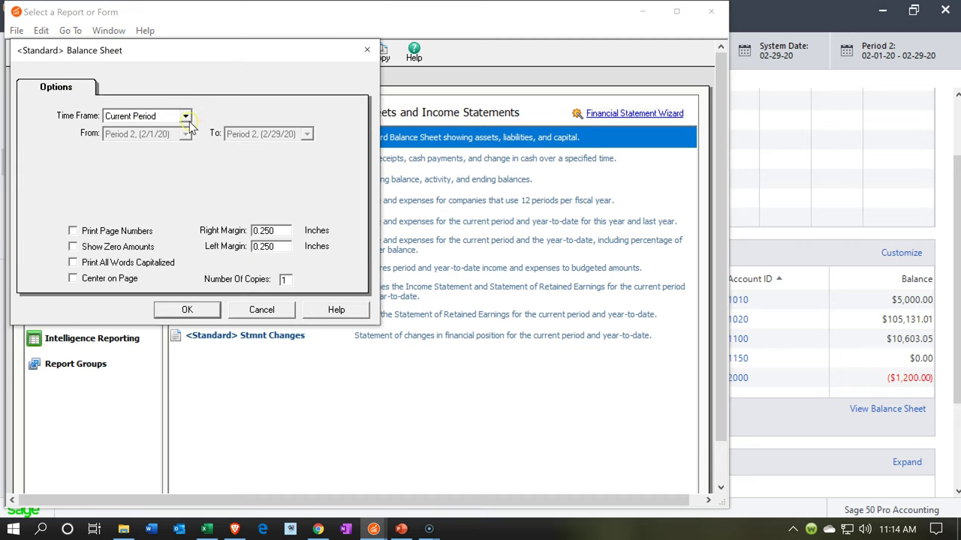
click(184, 116)
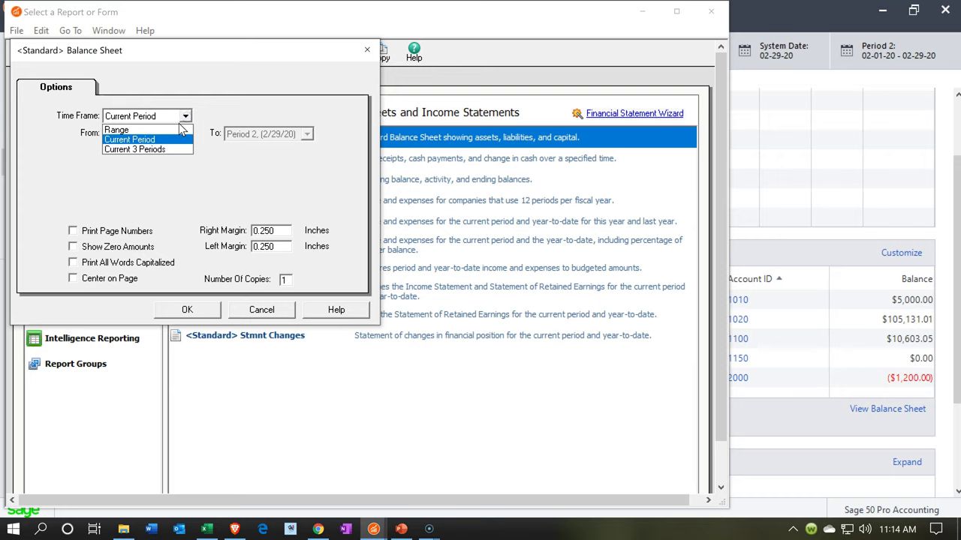
click(177, 129)
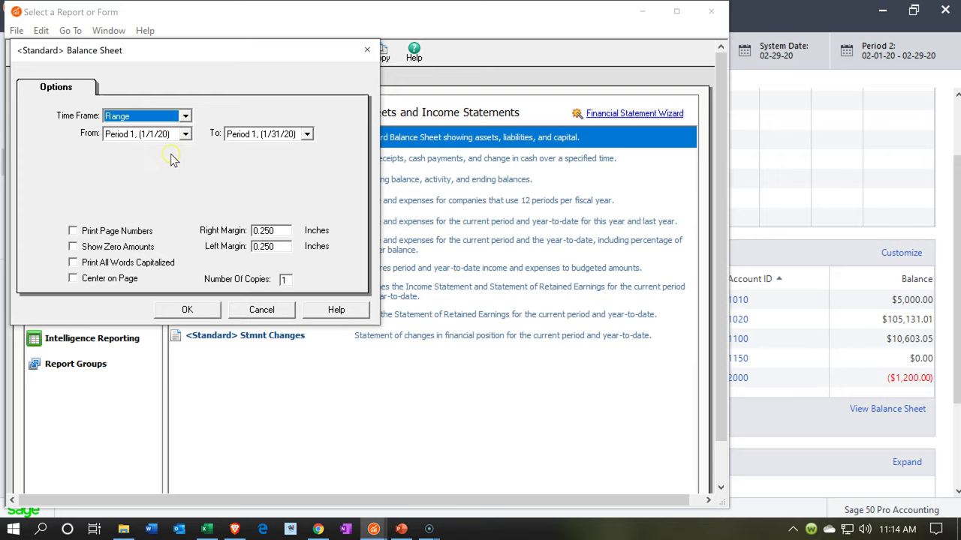
click(182, 310)
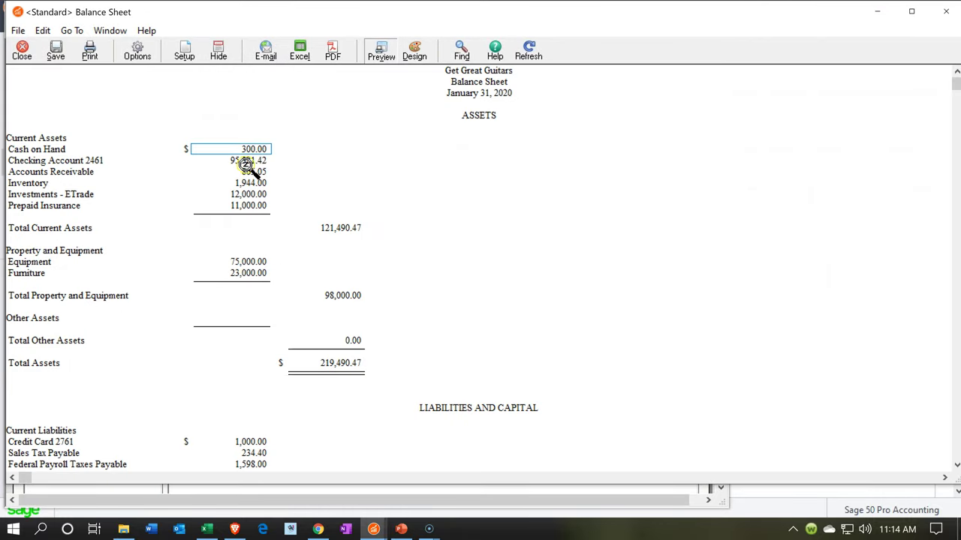
click(242, 161)
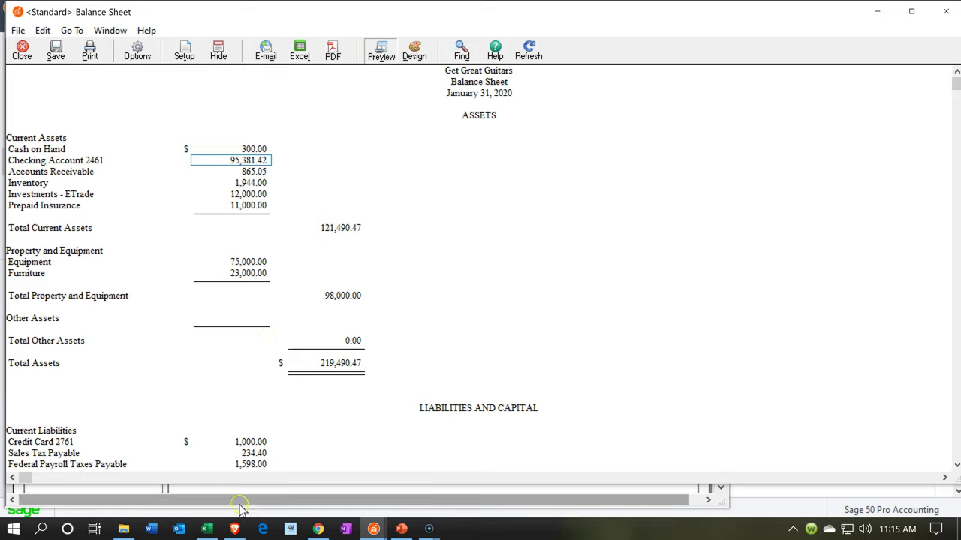
Switch to the Bank Stmts.xlsx workbook in Excel and examine the January 31 ending balance, deposits, and checks and withdrawals.
click(205, 531)
click(450, 352)
scroll(450, 352, up, 2)
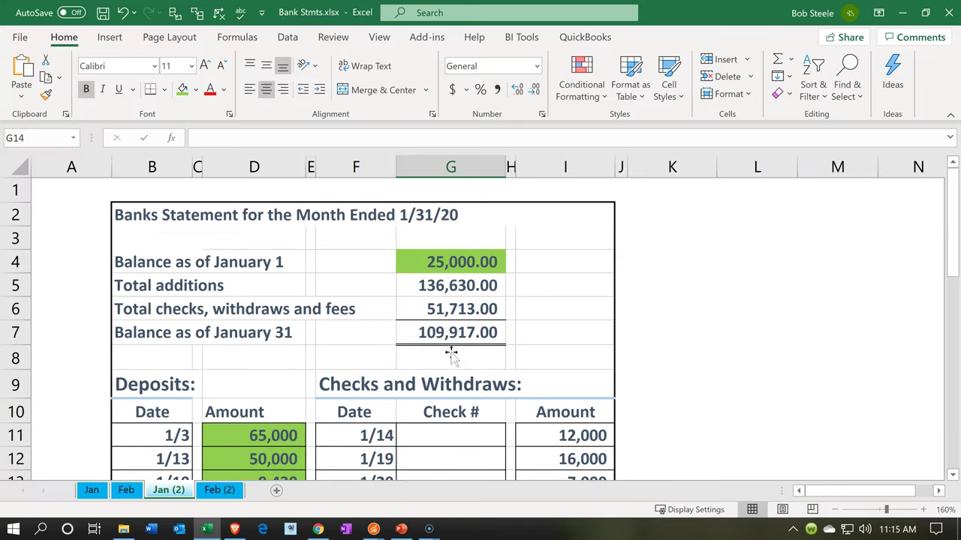
click(446, 333)
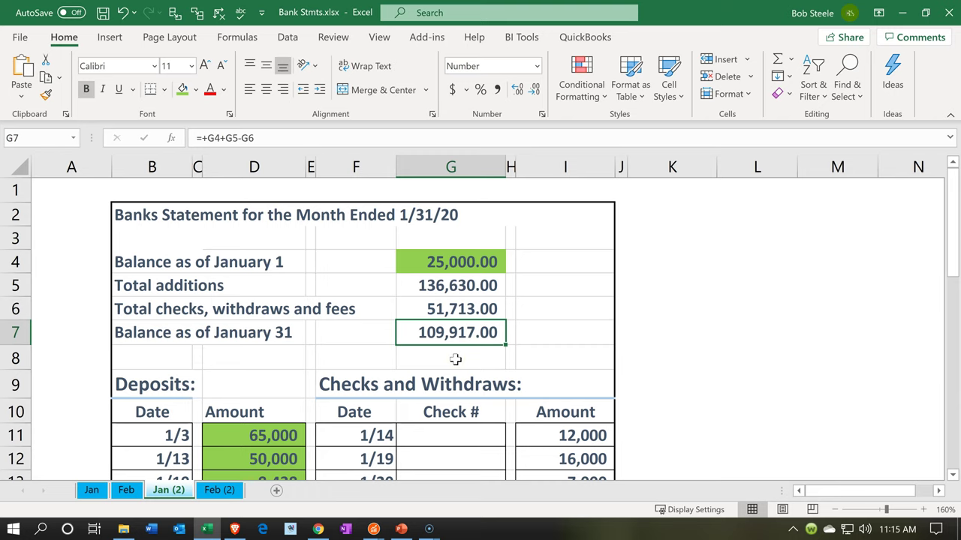
scroll(456, 360, down, 1)
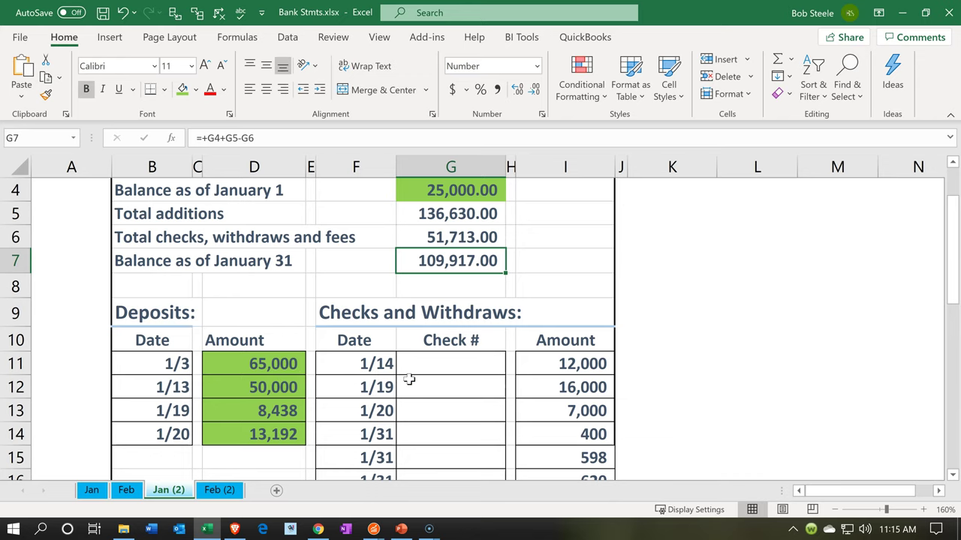
click(408, 379)
scroll(408, 380, down, 1)
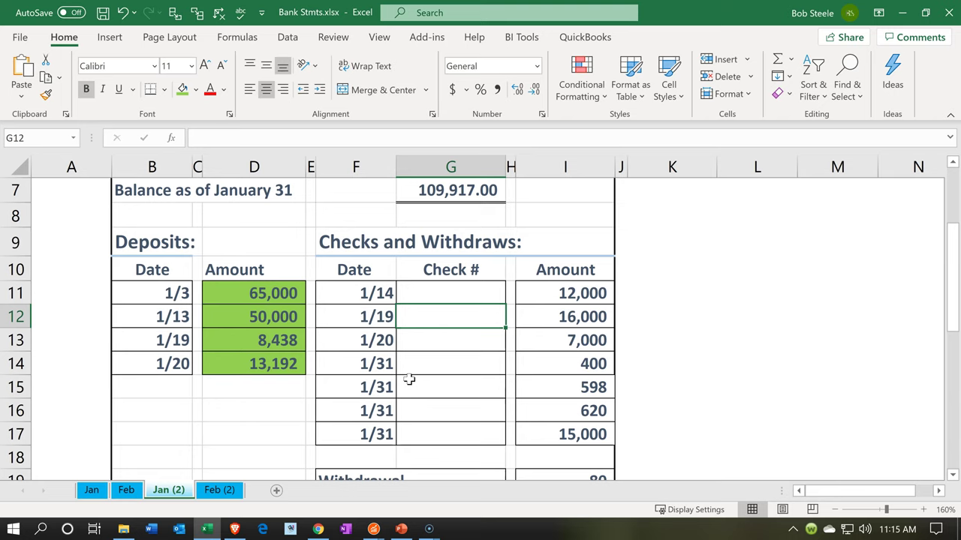
scroll(408, 380, up, 1)
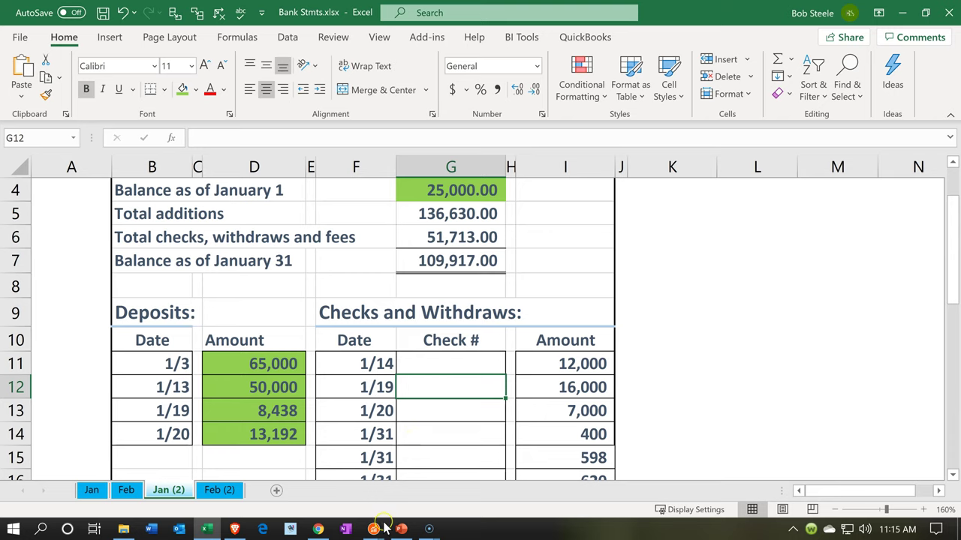
Close the Sage 50 report selection window and show only Checks and Bank Debits in the Account Reconciliation window.
mouse_move(377, 531)
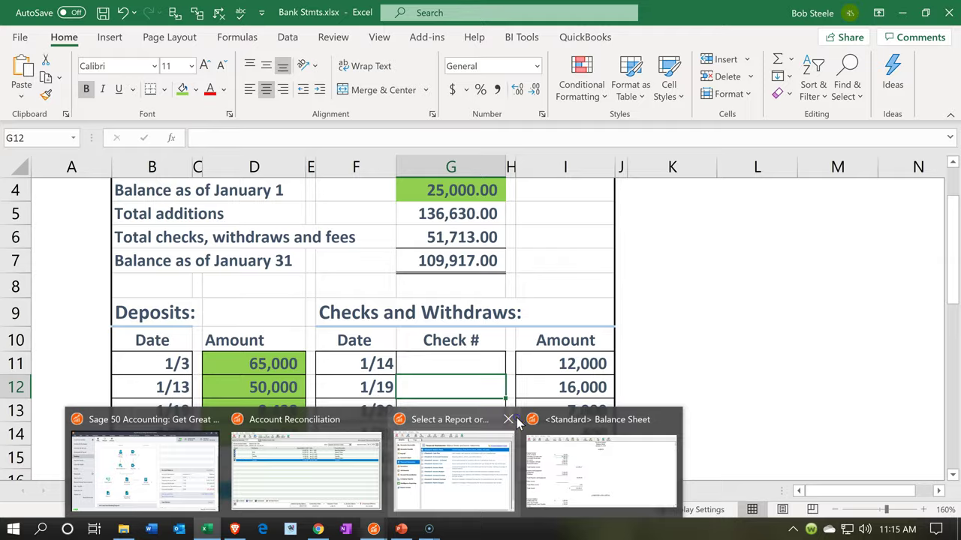
click(515, 420)
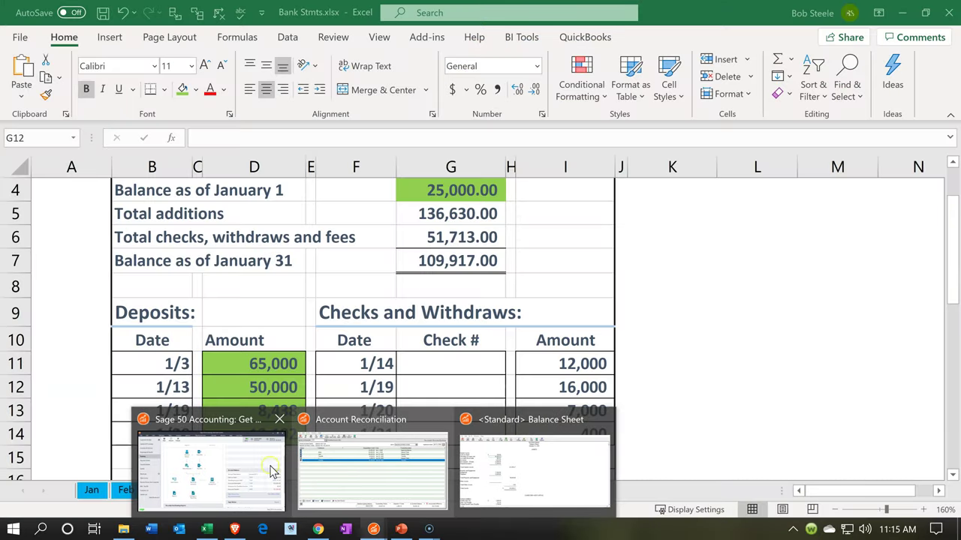
click(272, 470)
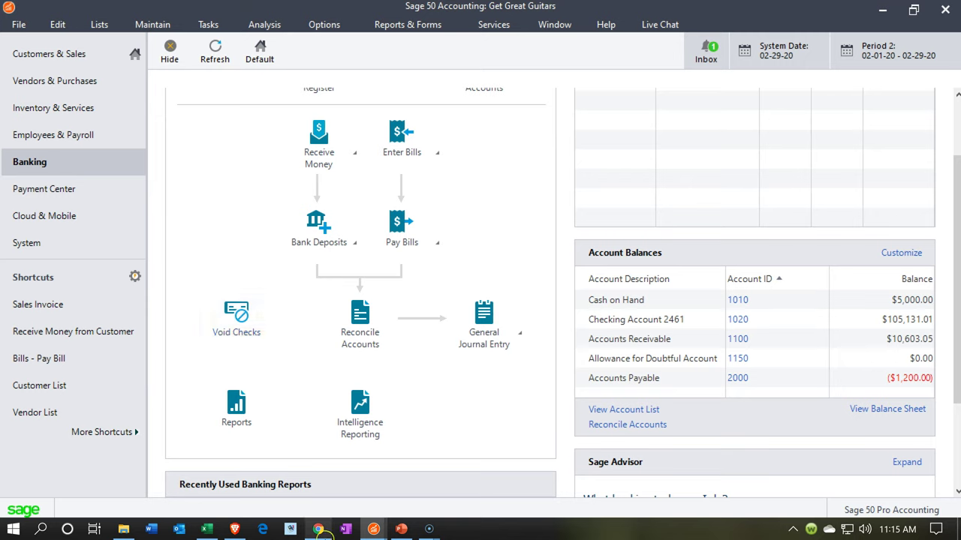
mouse_move(373, 529)
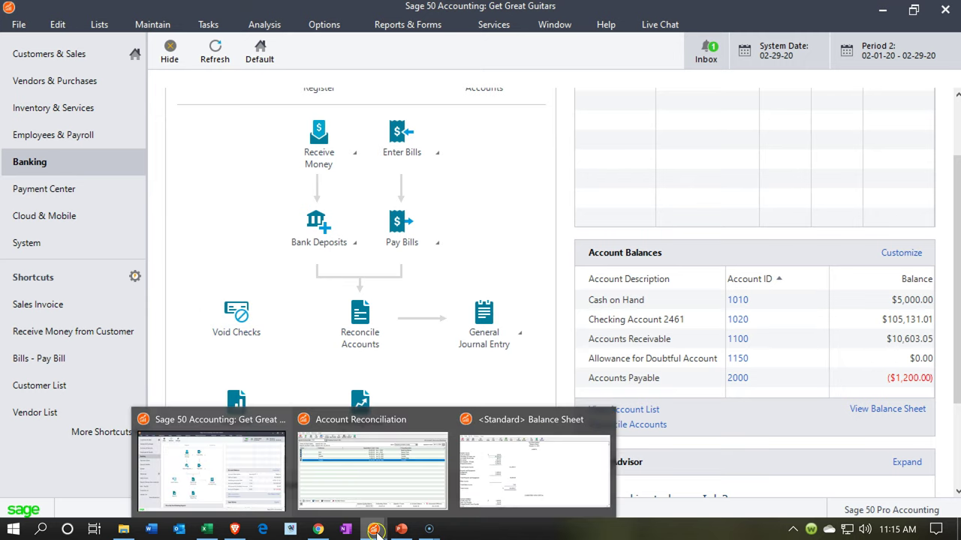
click(386, 512)
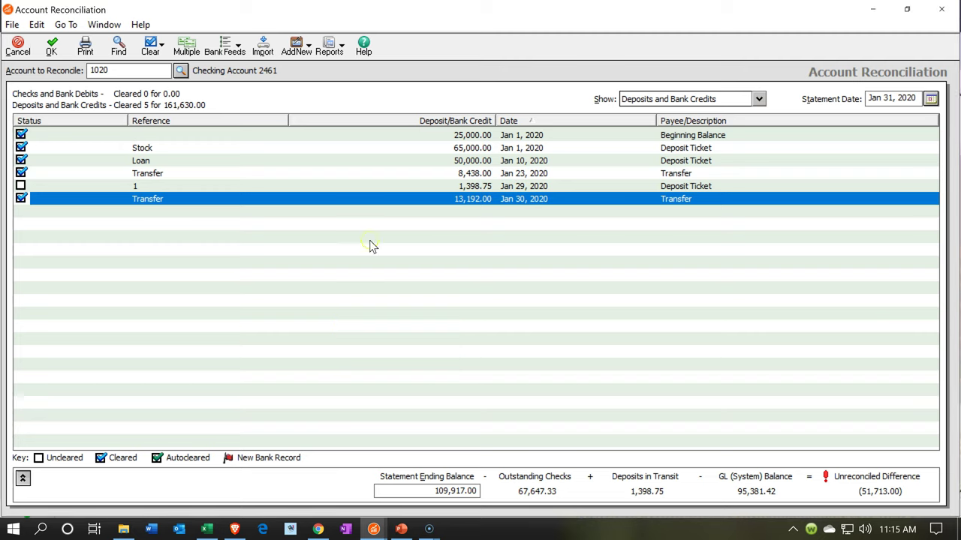
click(758, 100)
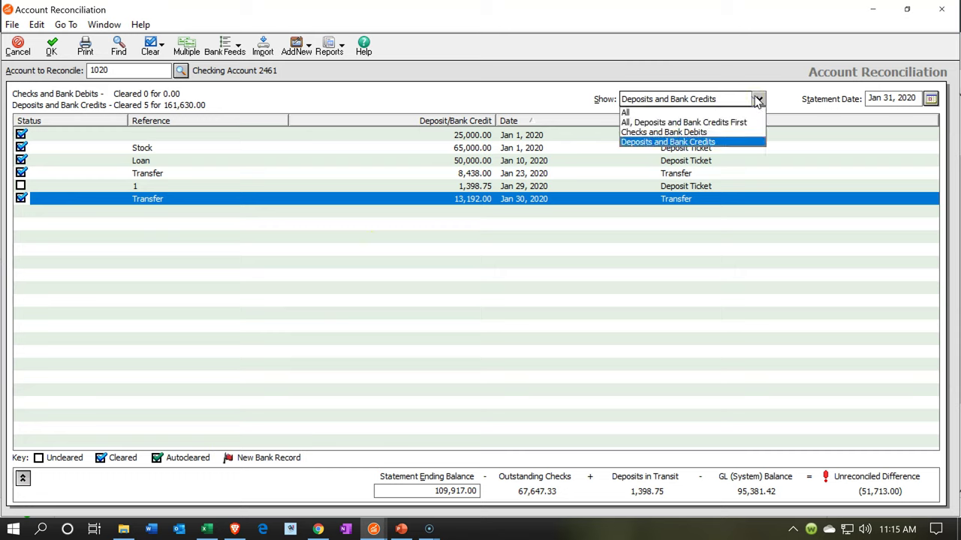
click(713, 133)
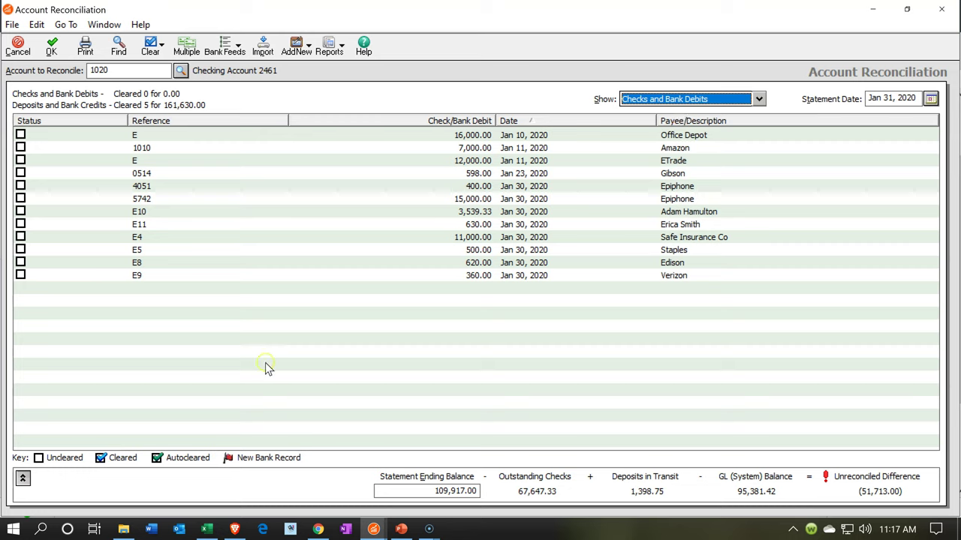
Switch to Excel and examine the date, check number and amount of the January withdrawals on the bank statement, starting with 1/14.
click(209, 529)
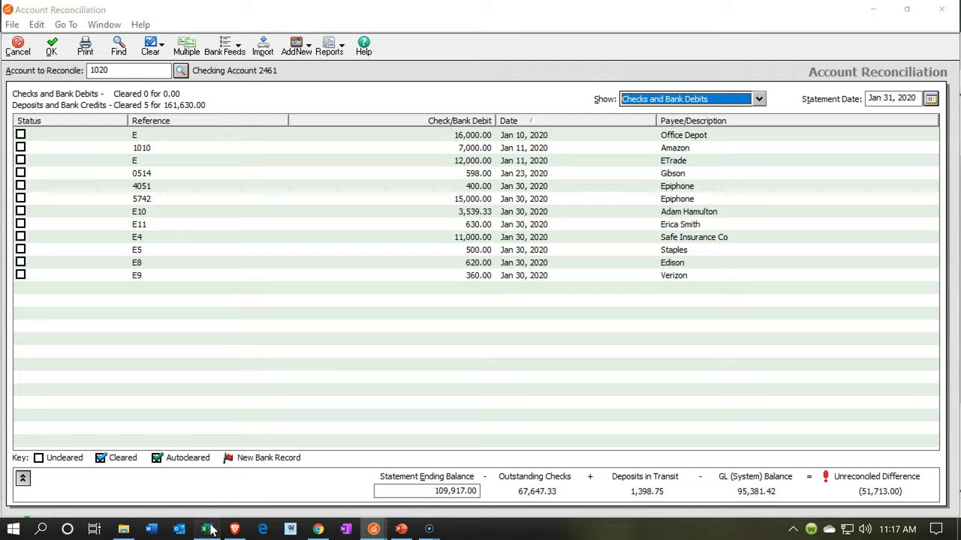
click(400, 368)
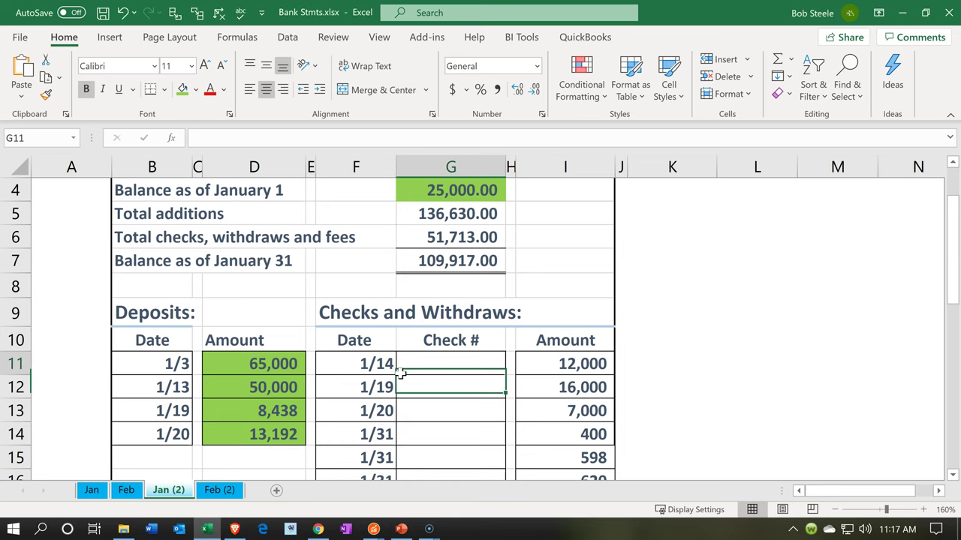
scroll(402, 373, down, 1)
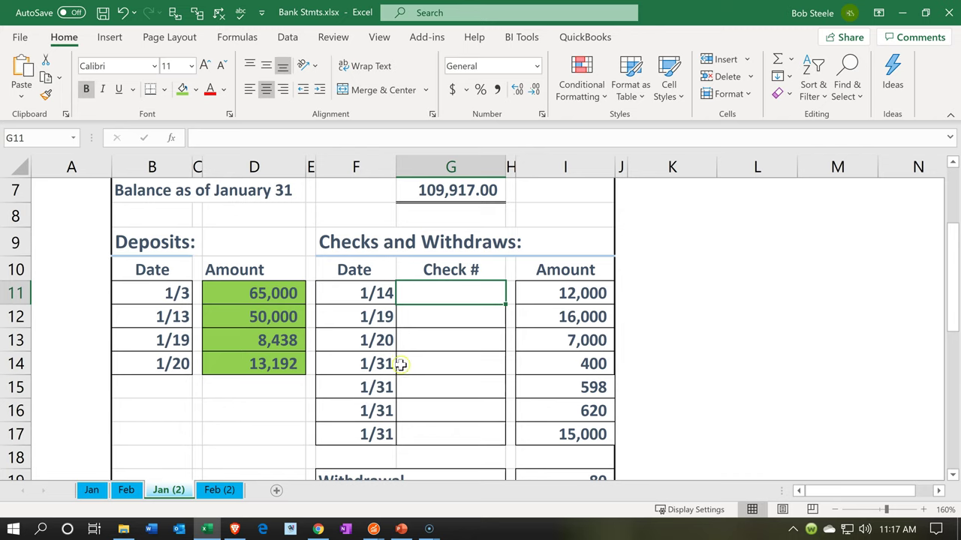
click(530, 298)
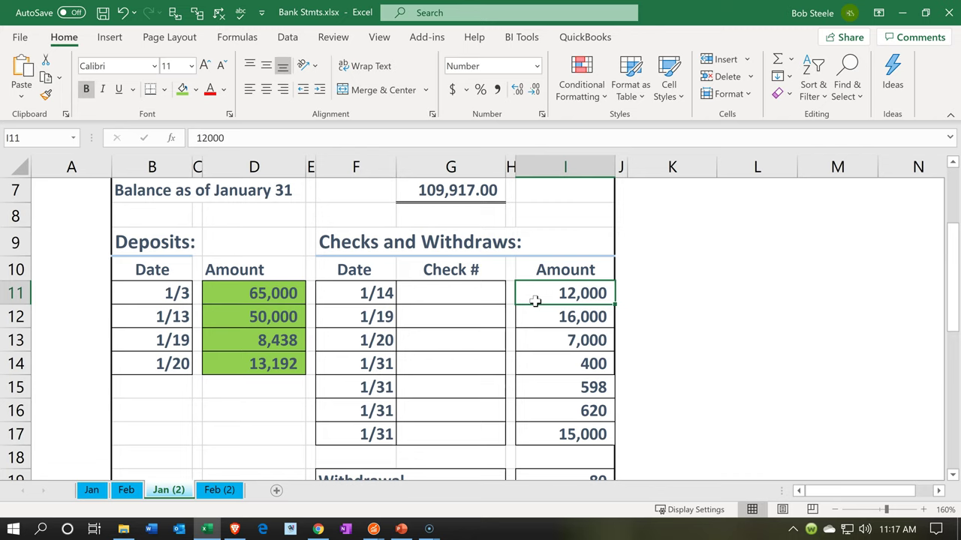
key(Left)
key(Left)
key(Left)
key(Right)
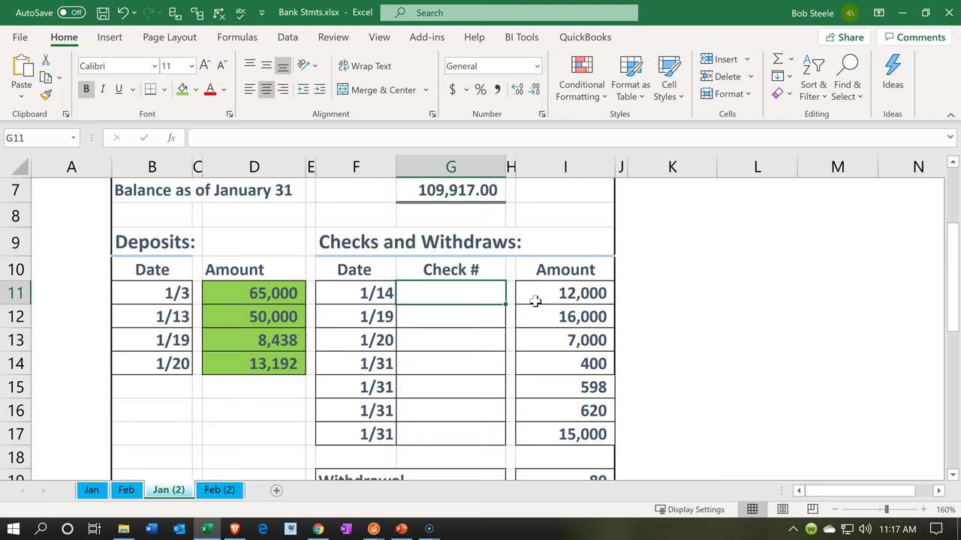
key(Left)
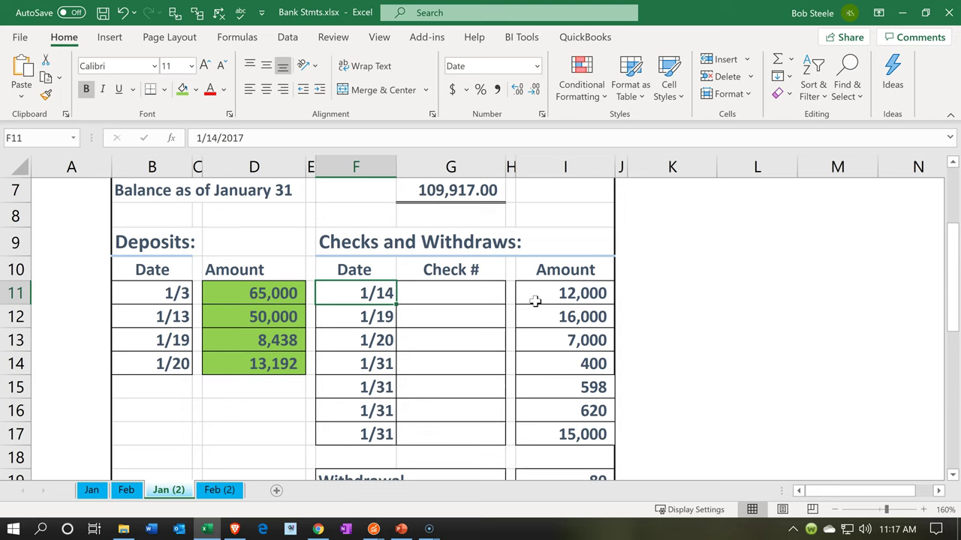
key(Right)
key(Right)
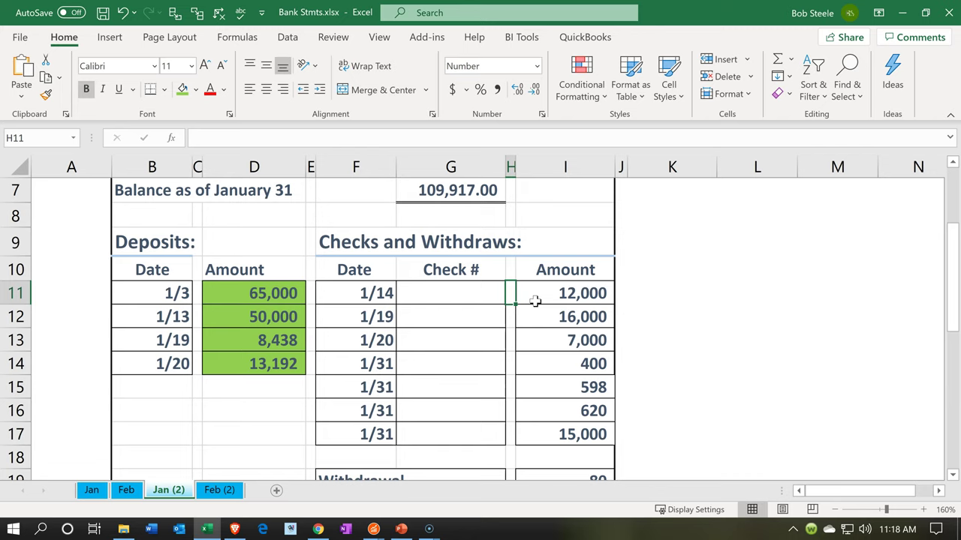
key(Left)
key(Left)
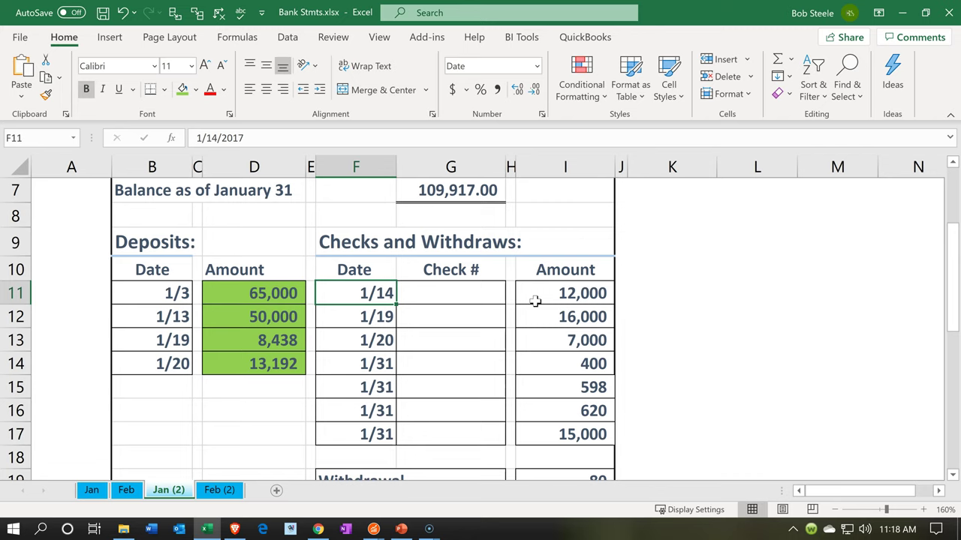
key(Right)
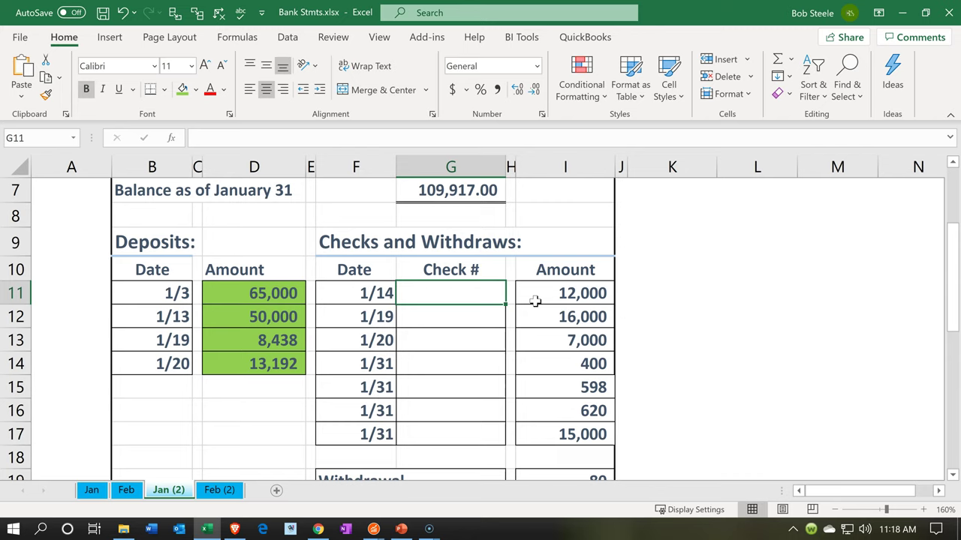
key(Left)
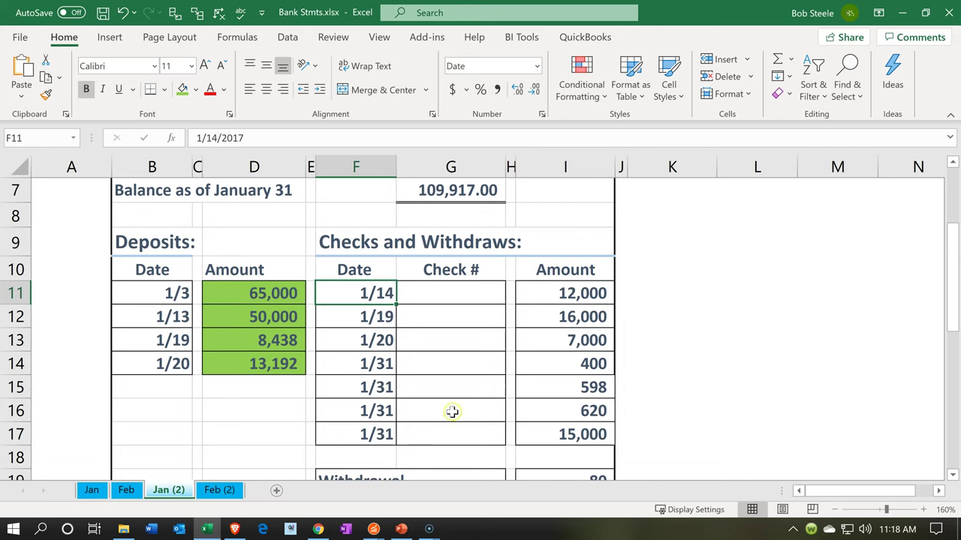
click(452, 411)
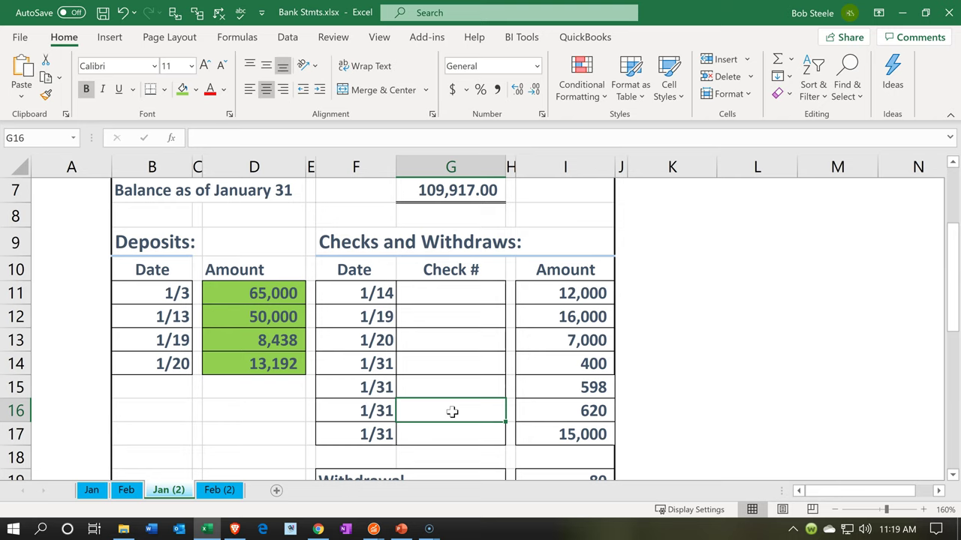
Match the 1/14 bank statement withdrawal of 12,000 by marking the ETrade payment as cleared in Sage 50's Account Reconciliation.
click(544, 285)
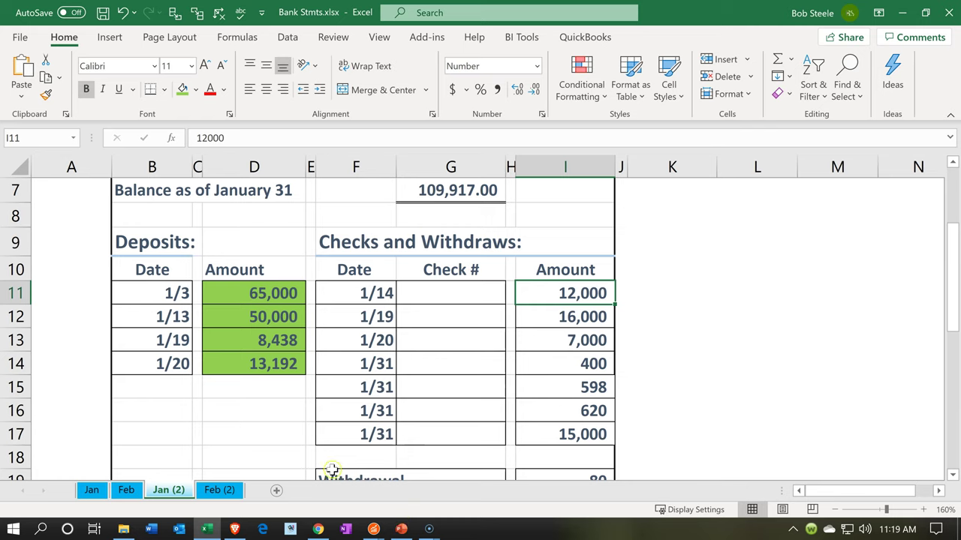
click(207, 530)
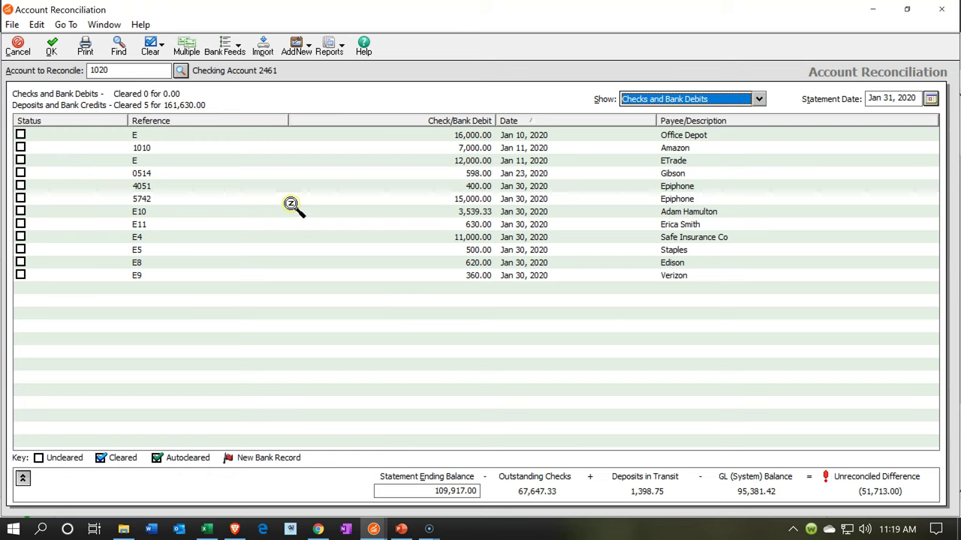
click(21, 160)
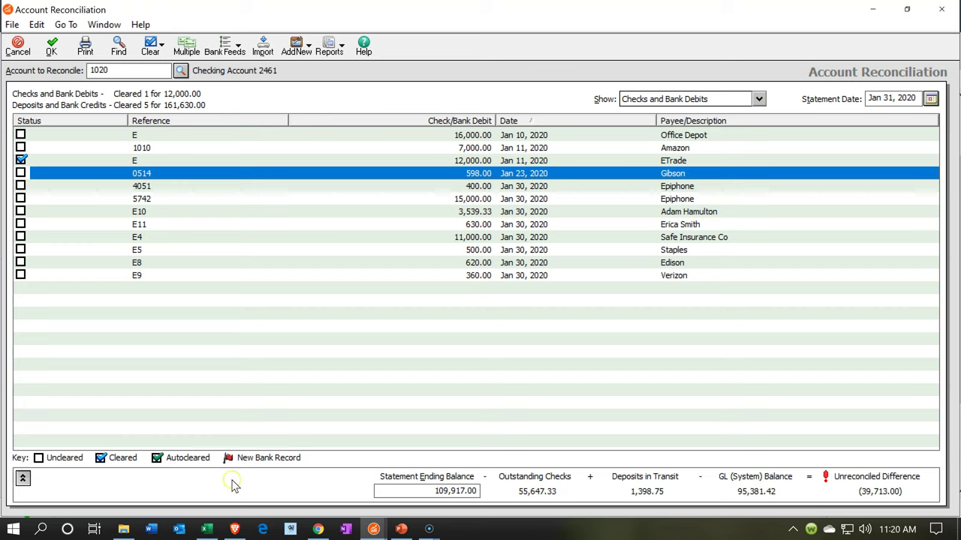
Switch to the bank statement in Excel and fill the 1/14 withdrawal amount of 12,000 with green.
click(210, 530)
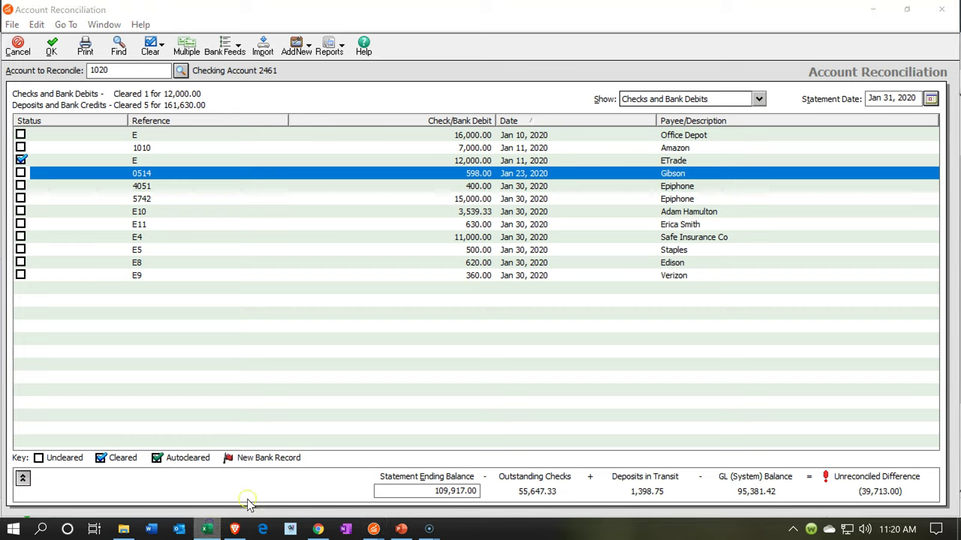
click(545, 295)
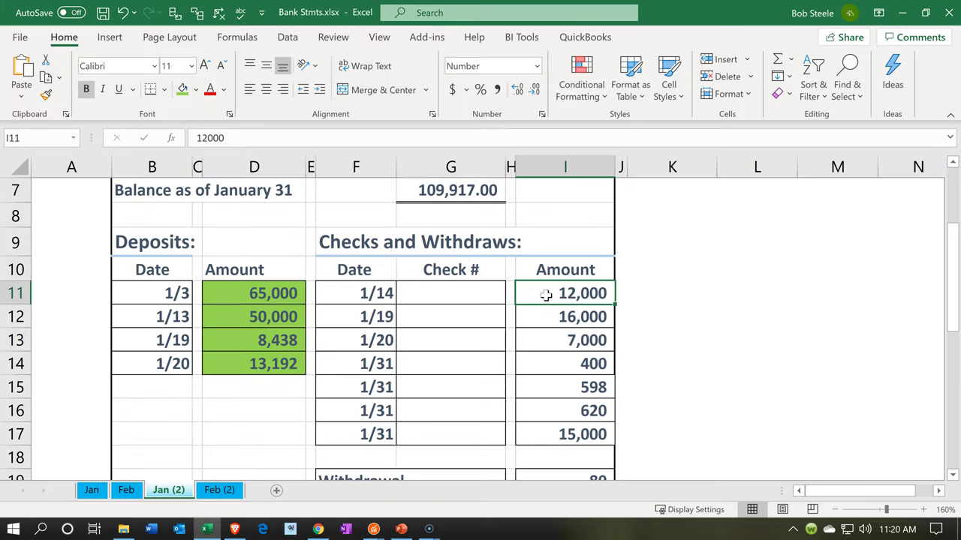
right_click(545, 295)
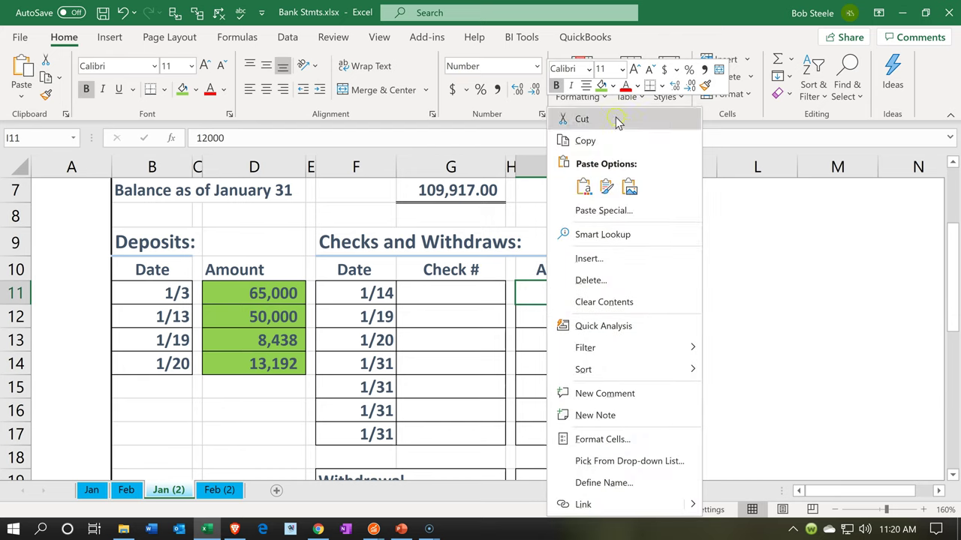
click(600, 85)
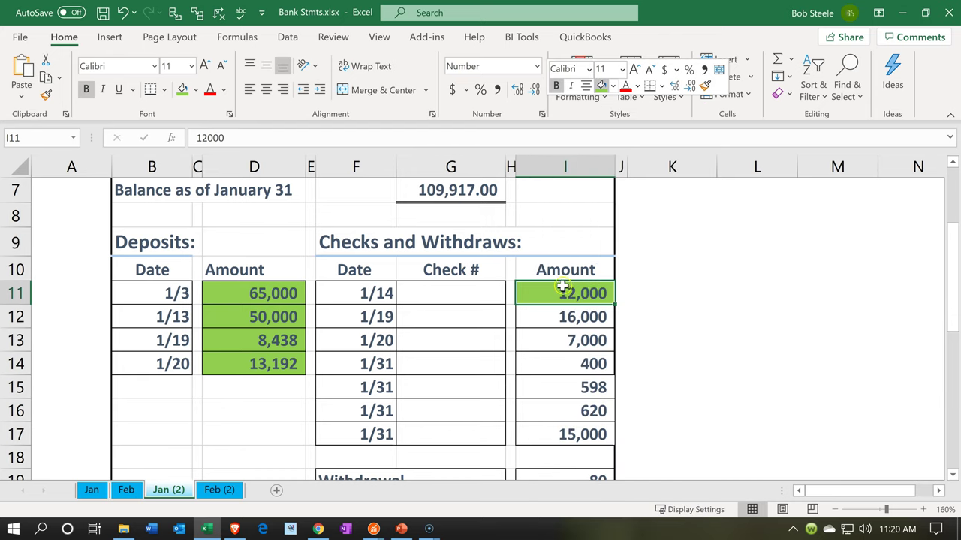
Mark the 16,000 Office Depot payment as cleared in Sage 50 and fill the 1/19 amount of 16,000 green in Excel.
click(547, 310)
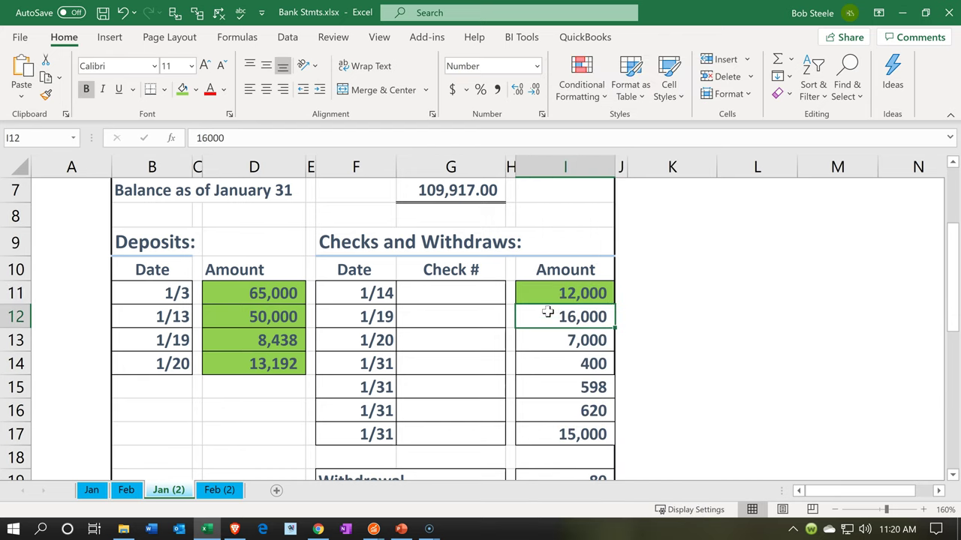
click(207, 528)
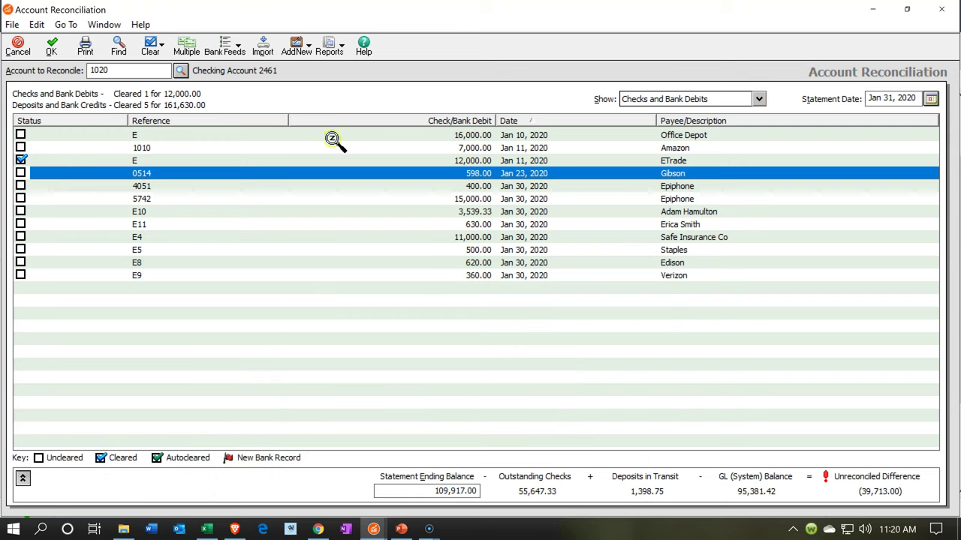
click(21, 135)
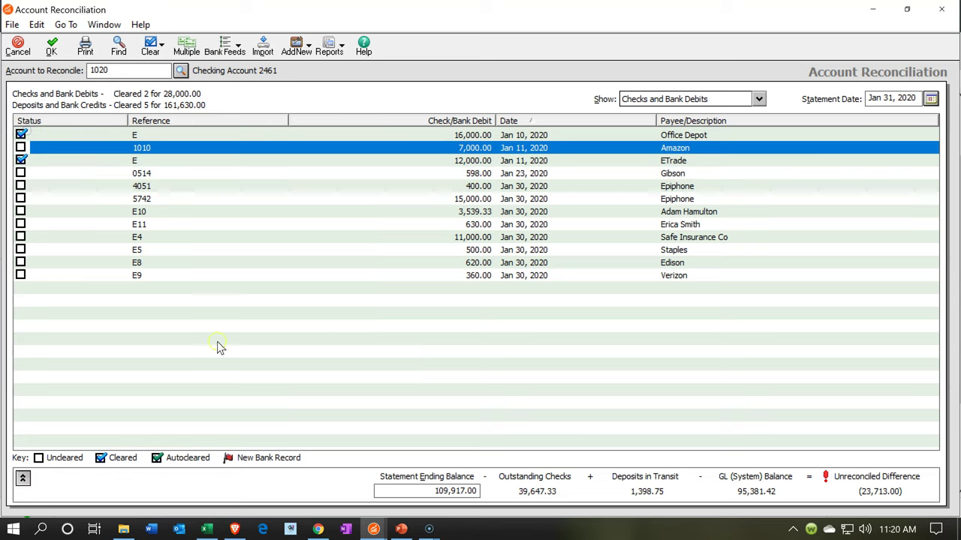
click(209, 527)
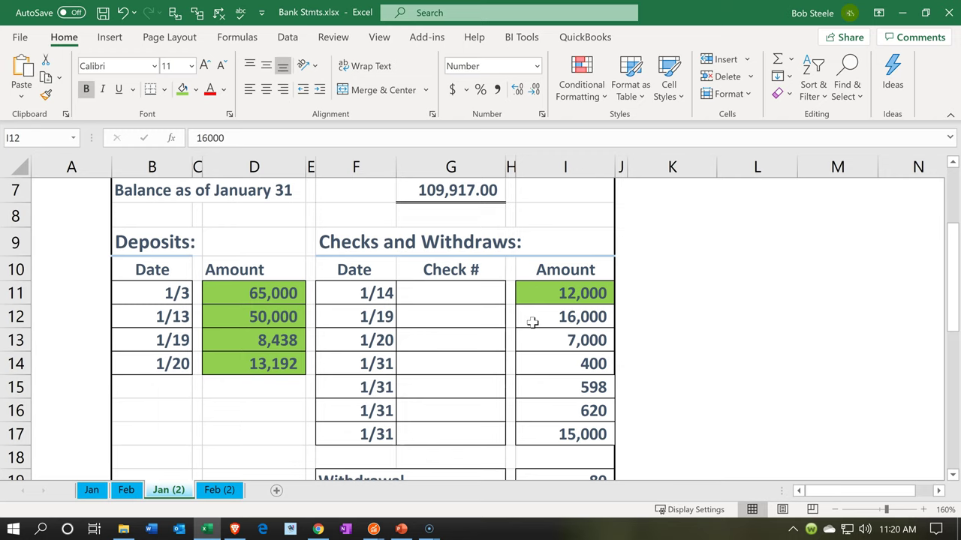
click(532, 325)
right_click(532, 324)
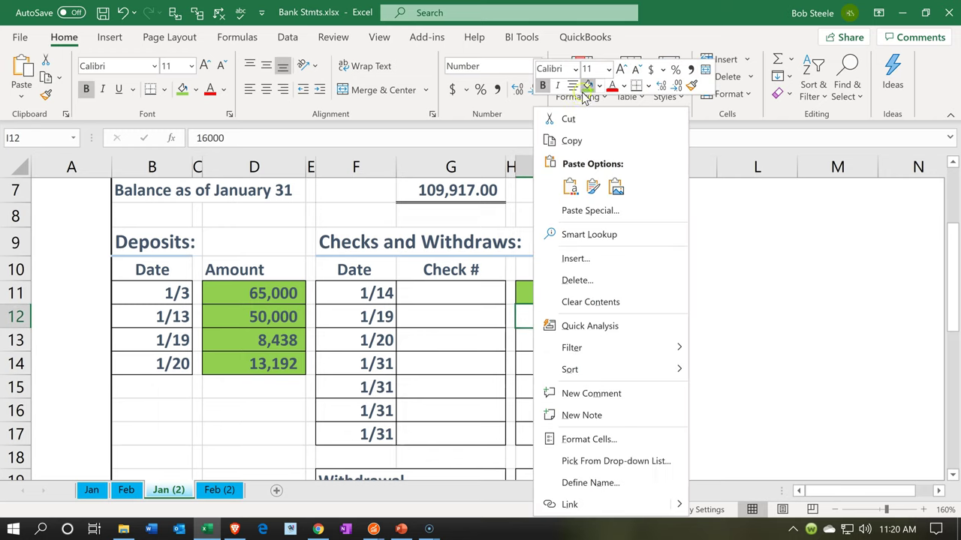
click(554, 281)
key(F4)
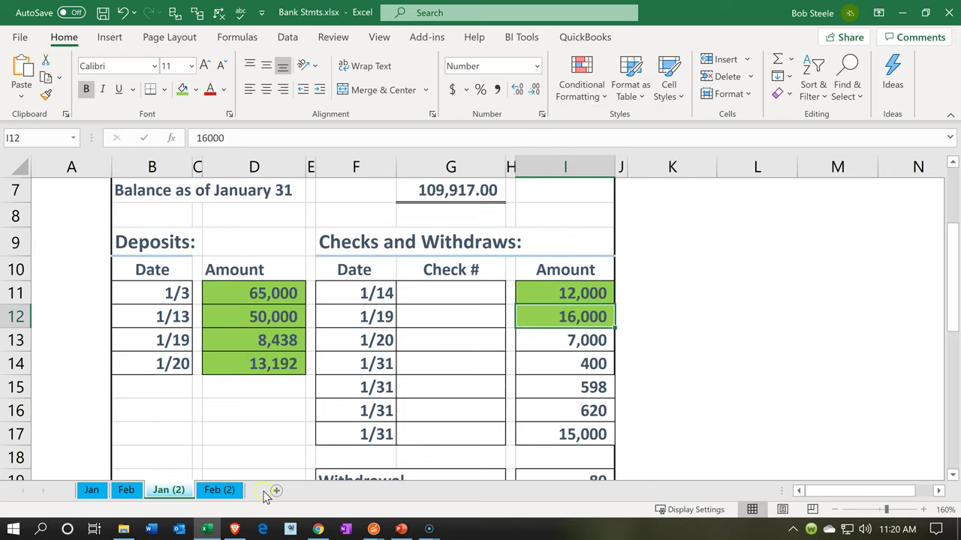
Mark the 7,000 Amazon check 1010 as cleared in Sage 50 and fill the 1/20 amount of 7,000 green in Excel.
click(208, 530)
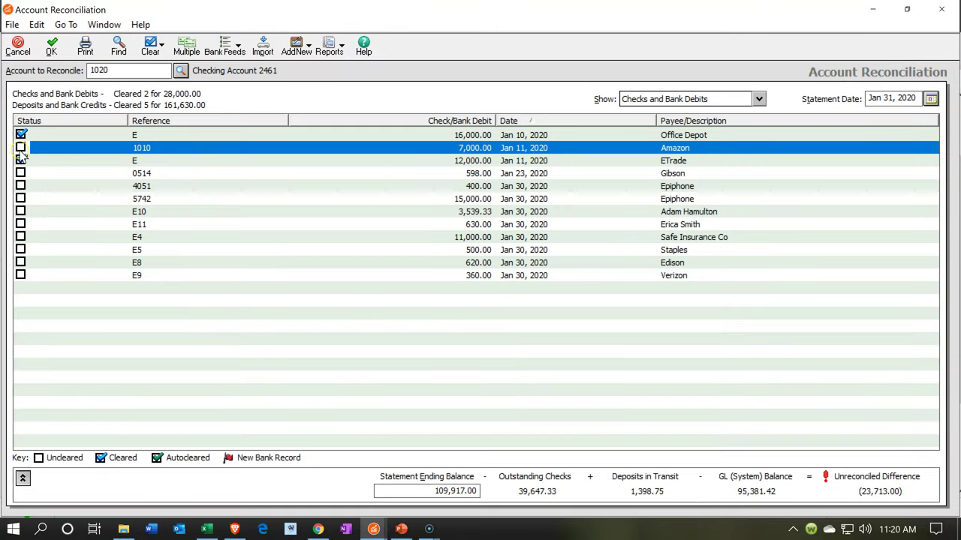
click(20, 148)
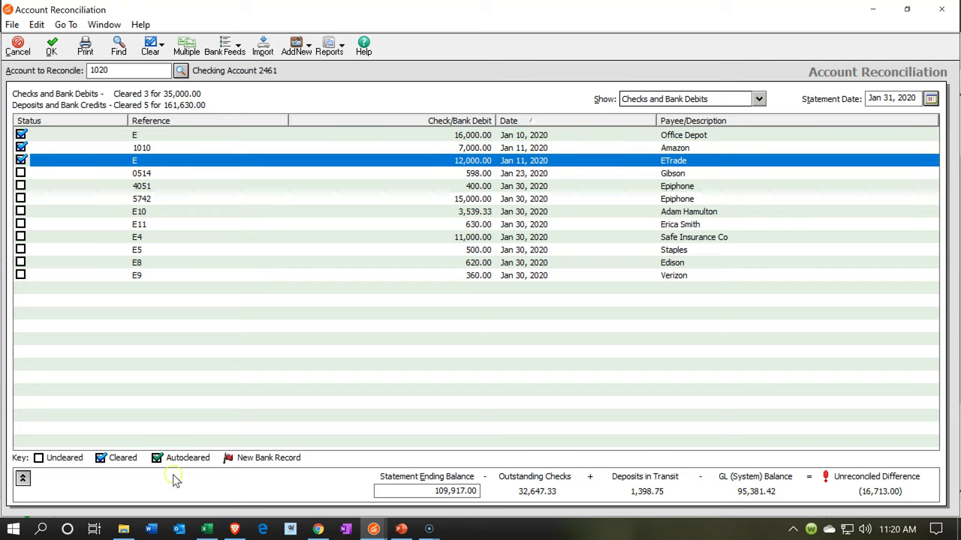
click(207, 528)
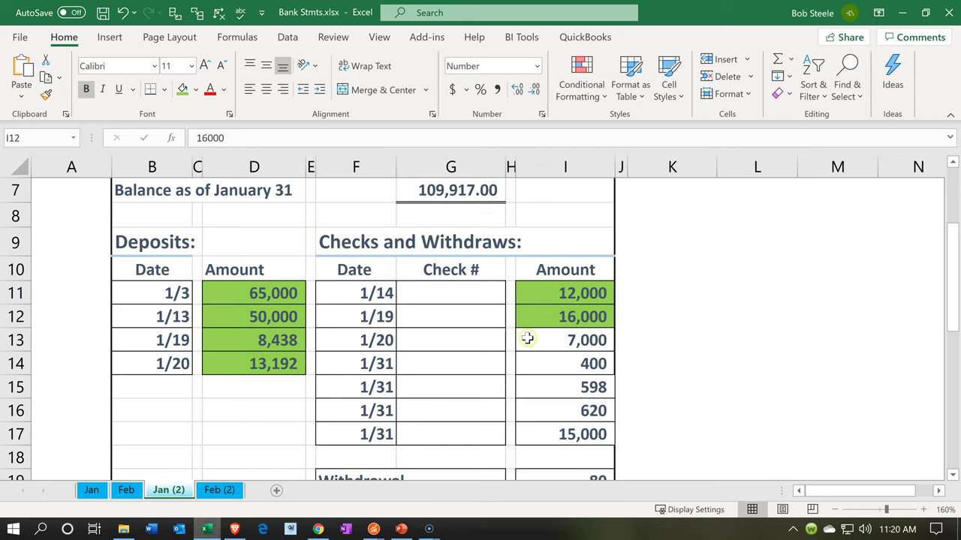
click(556, 339)
right_click(556, 339)
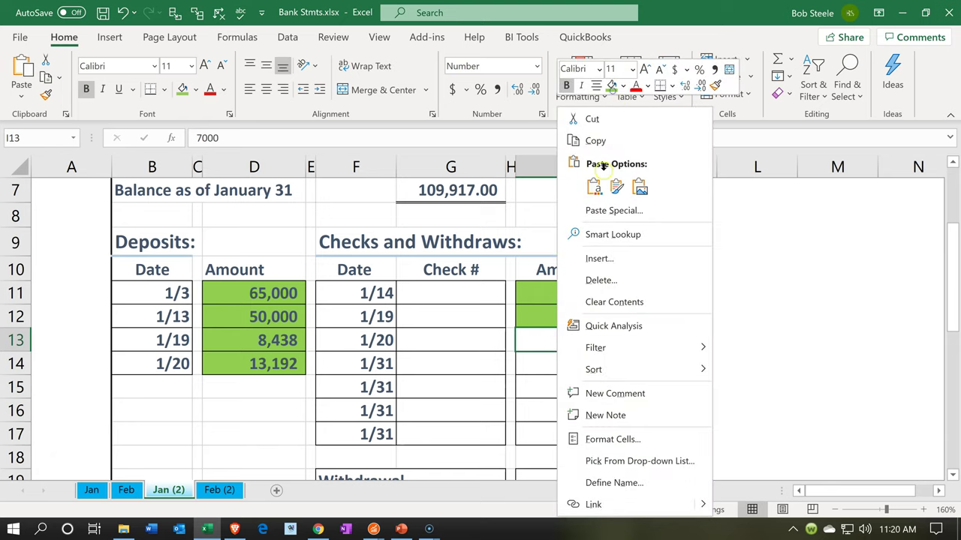
key(Escape)
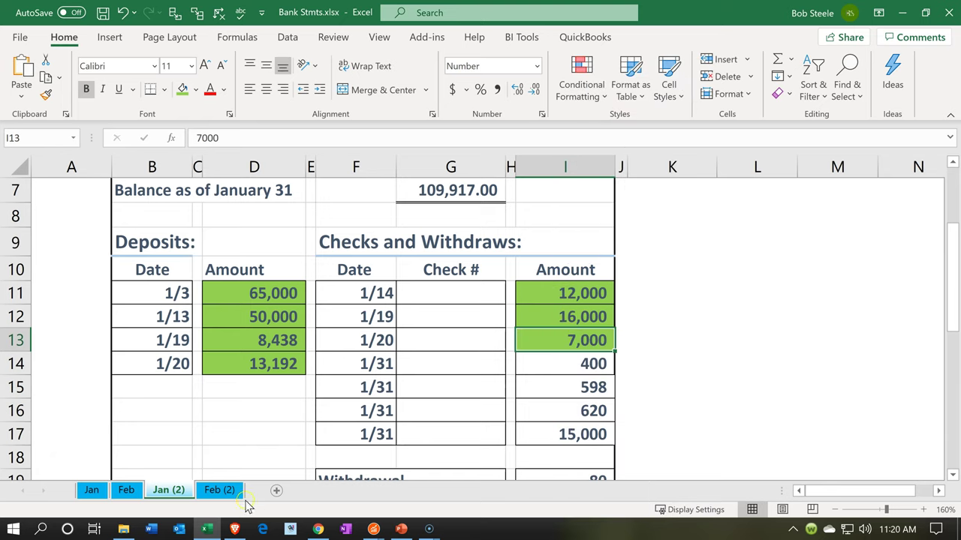
Mark the 400 Epiphone check 4051 as cleared in Sage 50 and fill the 1/31 amount of 400 green in Excel.
click(210, 531)
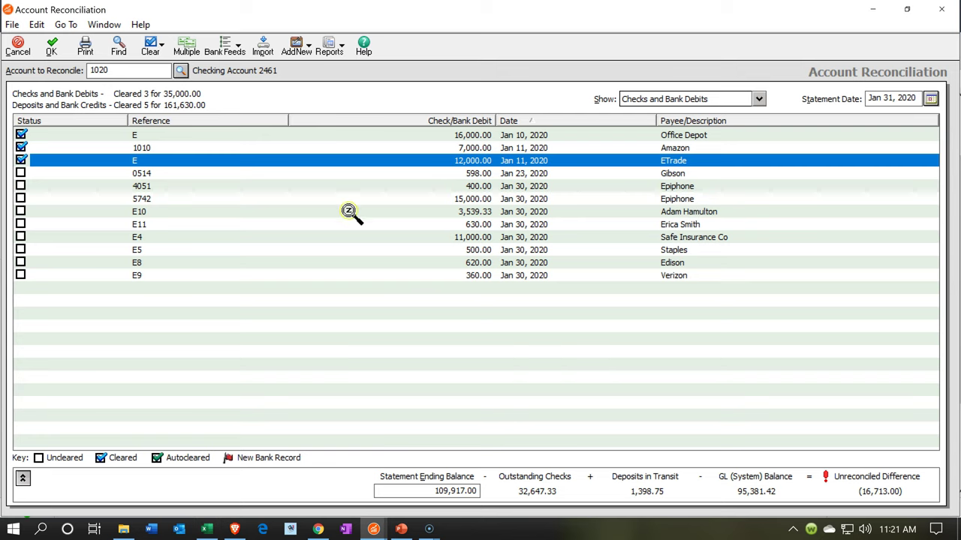
click(20, 186)
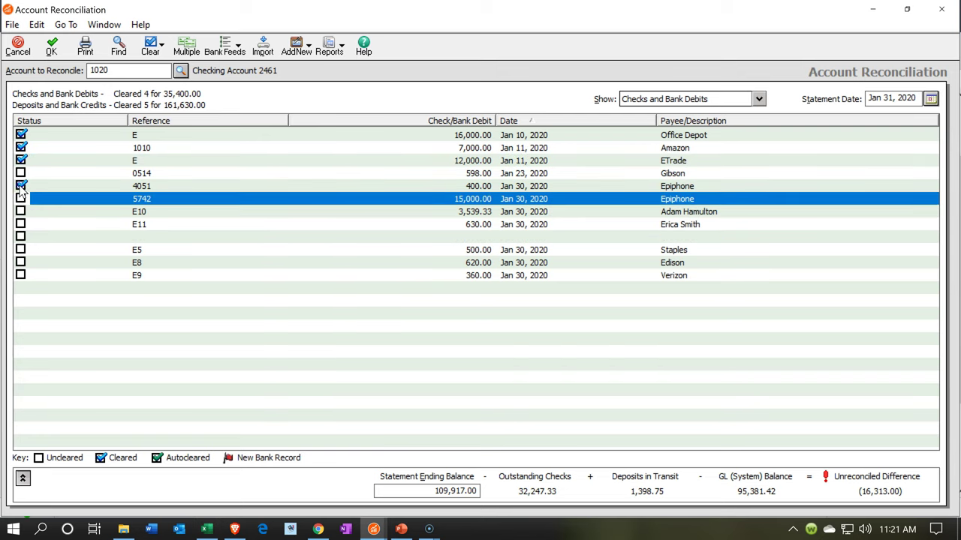
click(209, 531)
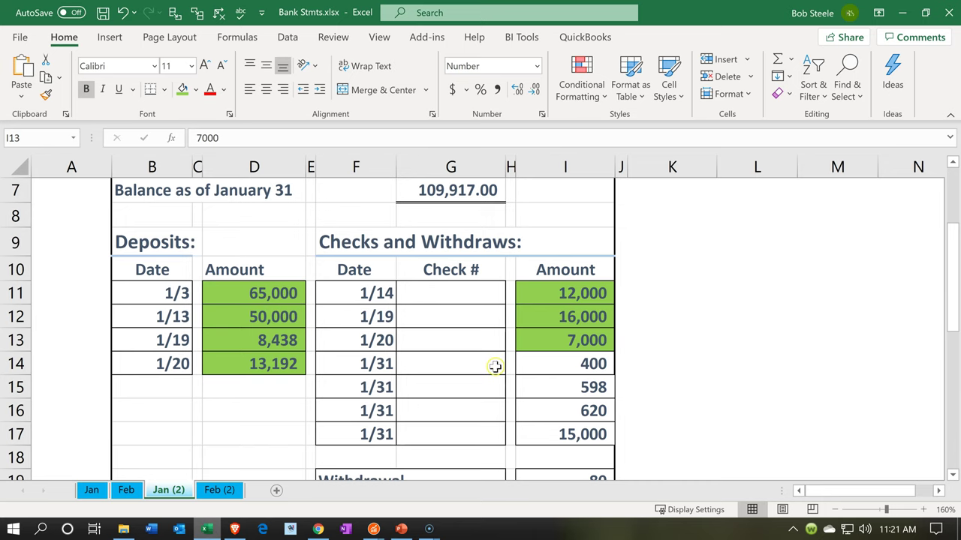
click(532, 364)
right_click(532, 364)
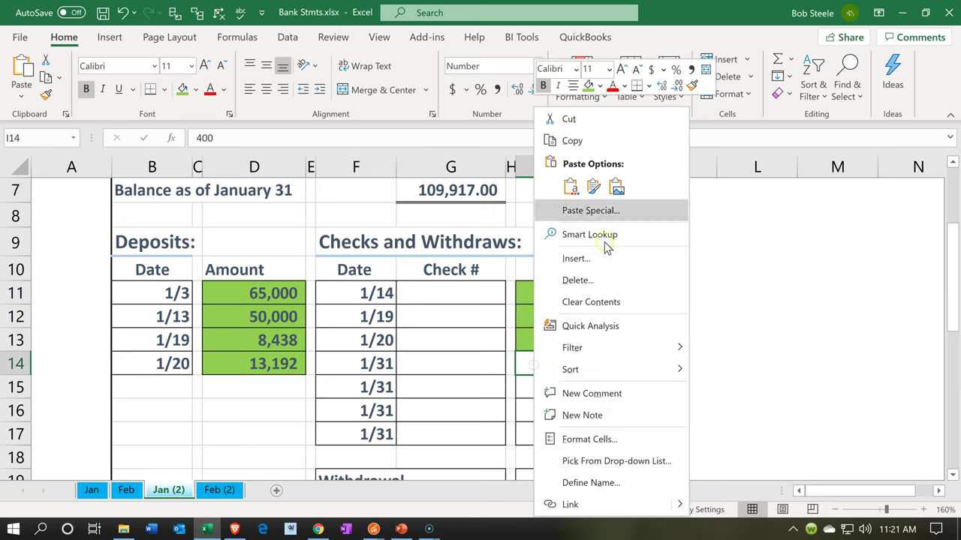
key(Escape)
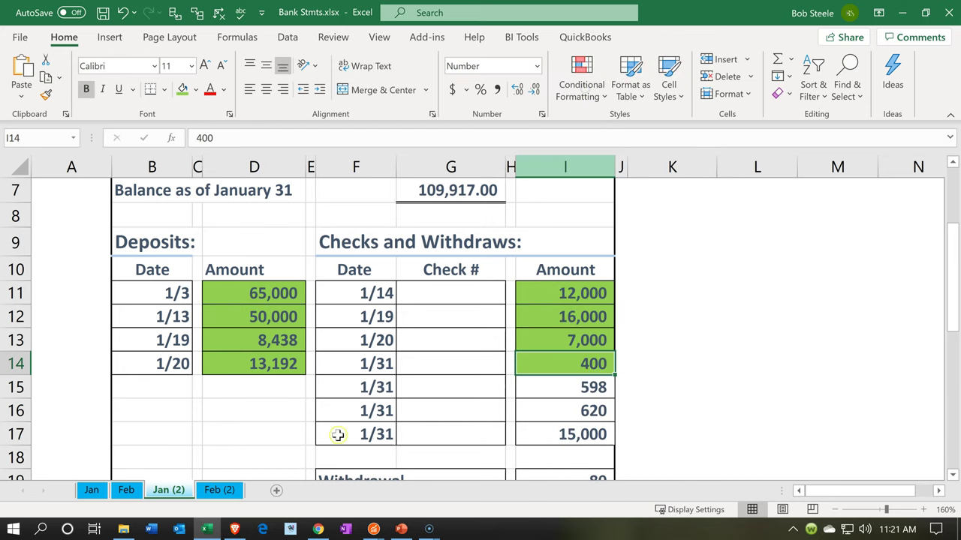
Mark the 598 Gibson check 0514 as cleared in Sage 50 and fill the 1/31 amount of 598 green in Excel.
click(209, 530)
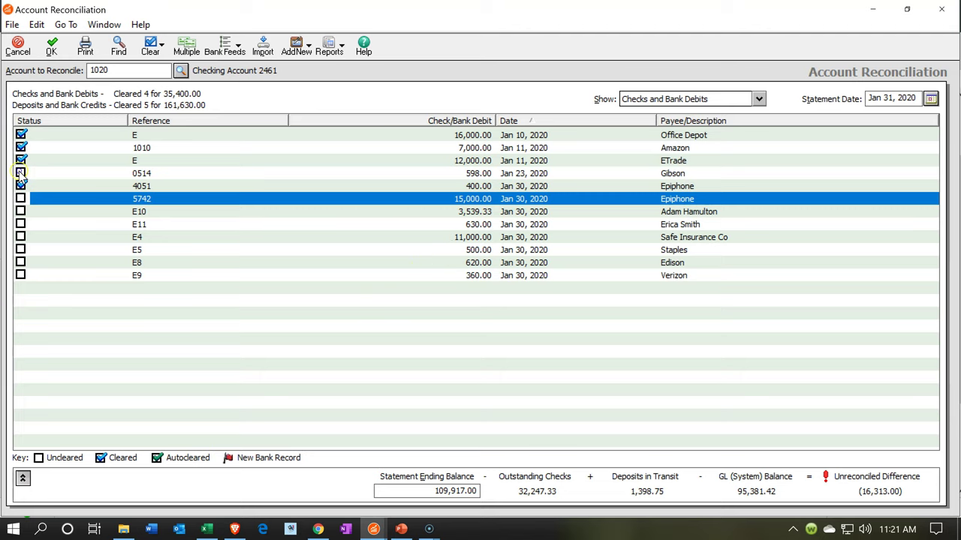
click(207, 531)
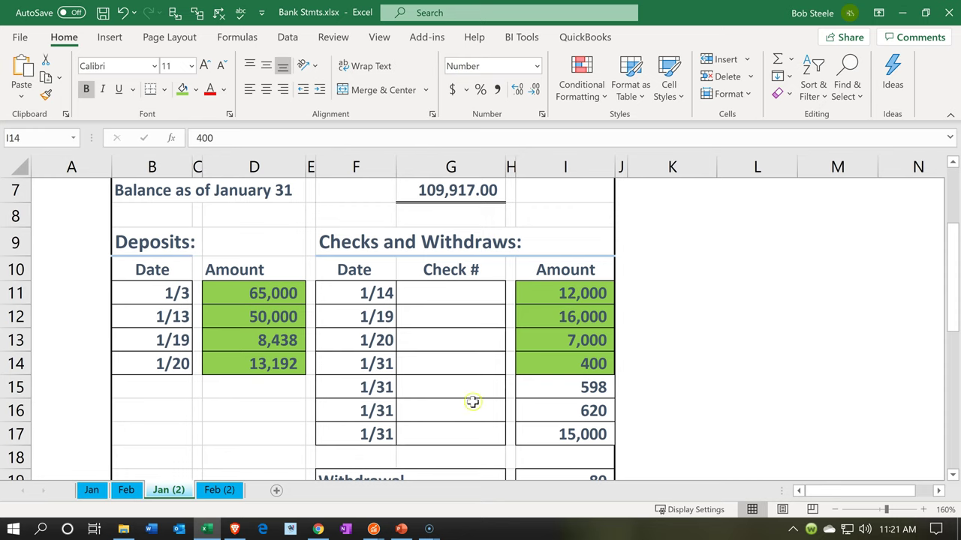
click(541, 385)
right_click(542, 385)
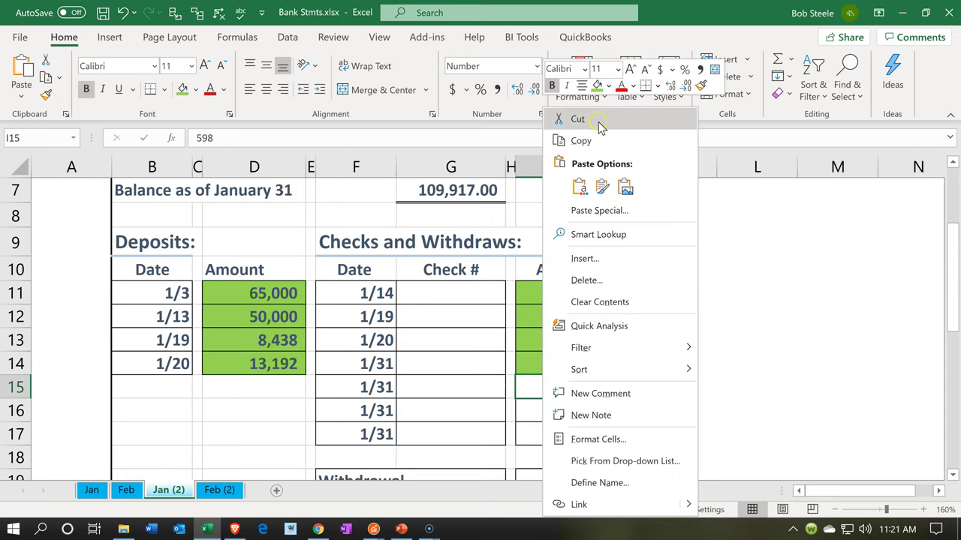
click(598, 85)
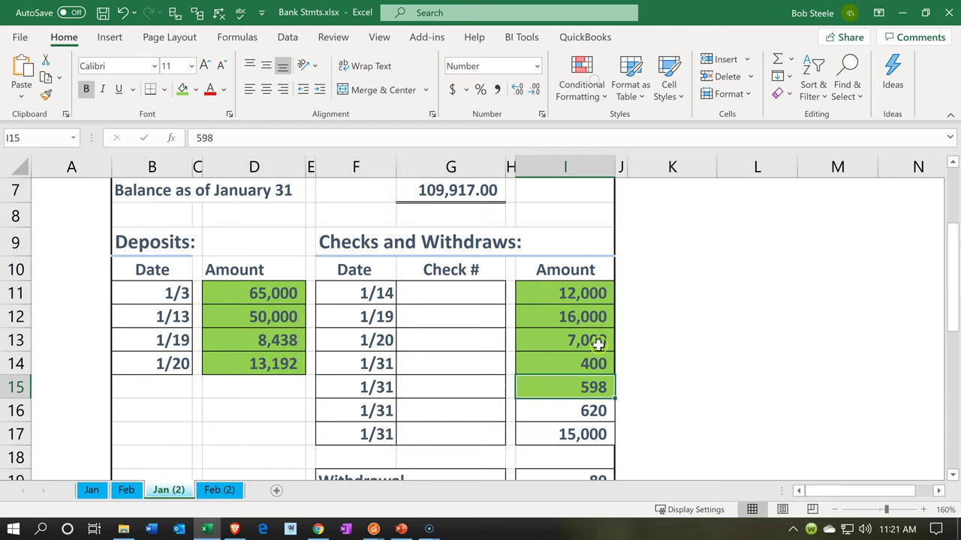
Switch to Sage 50 and mark the 15,000 Epiphone check 5742 and the 620 Edison payment E8 as cleared.
click(212, 532)
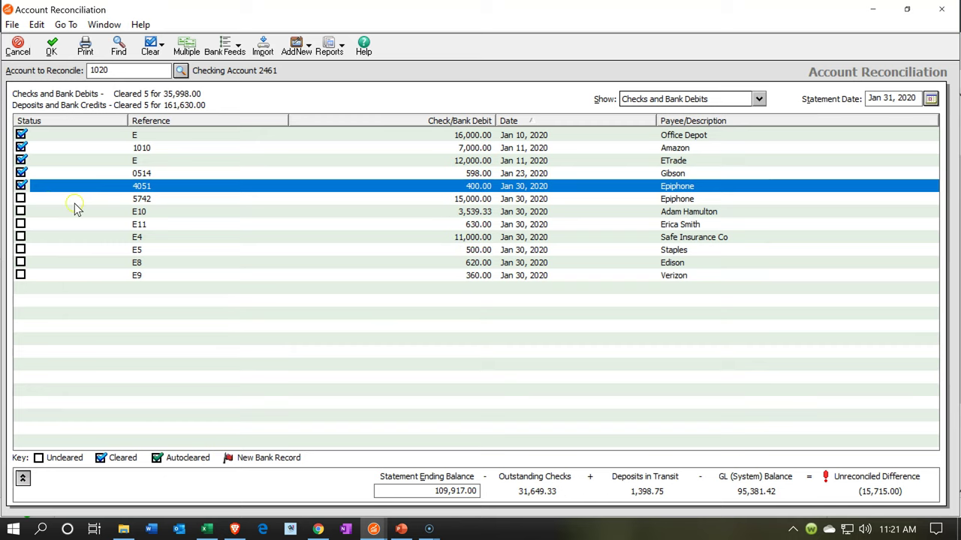
click(21, 199)
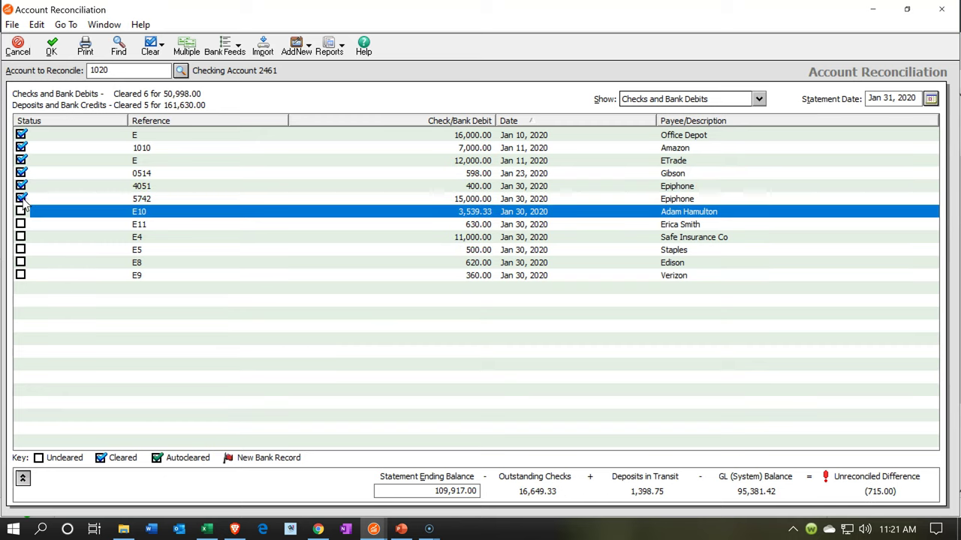
click(21, 262)
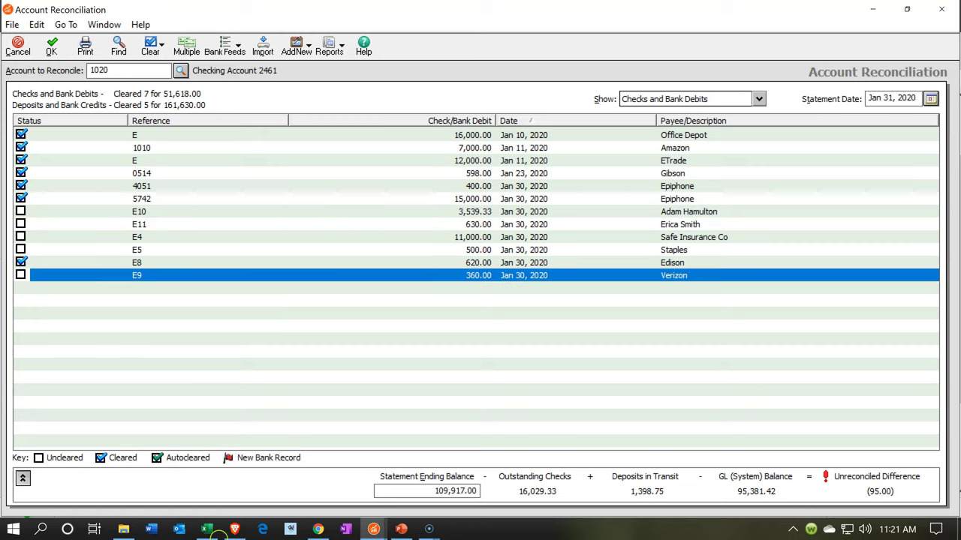
Switch to Excel and fill the 1/31 withdrawal amounts of 620 and 15,000 with green.
click(204, 532)
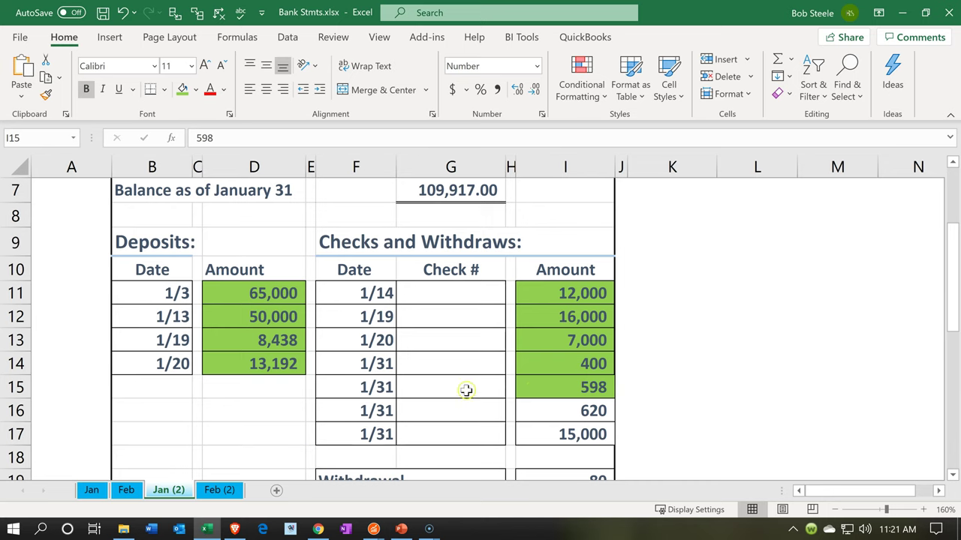
drag(562, 406, 562, 430)
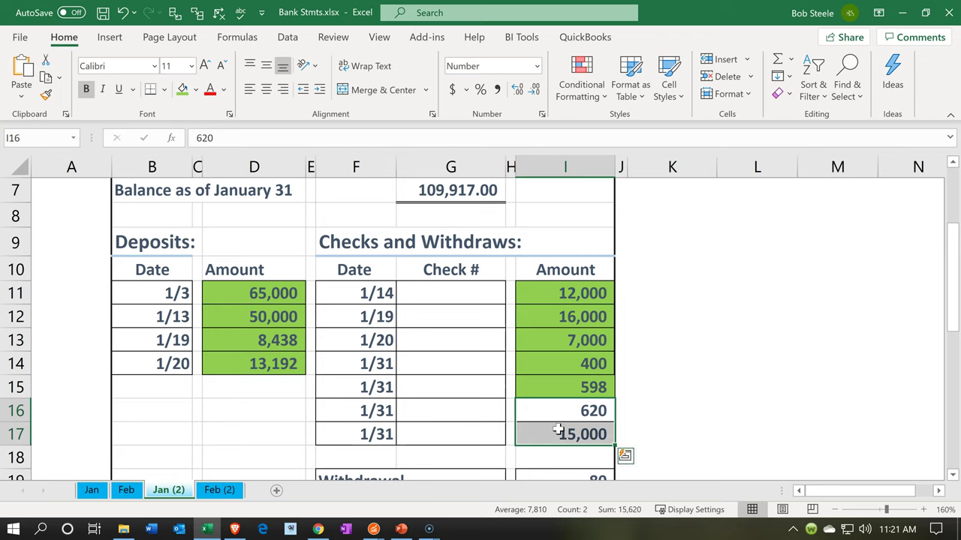
right_click(629, 470)
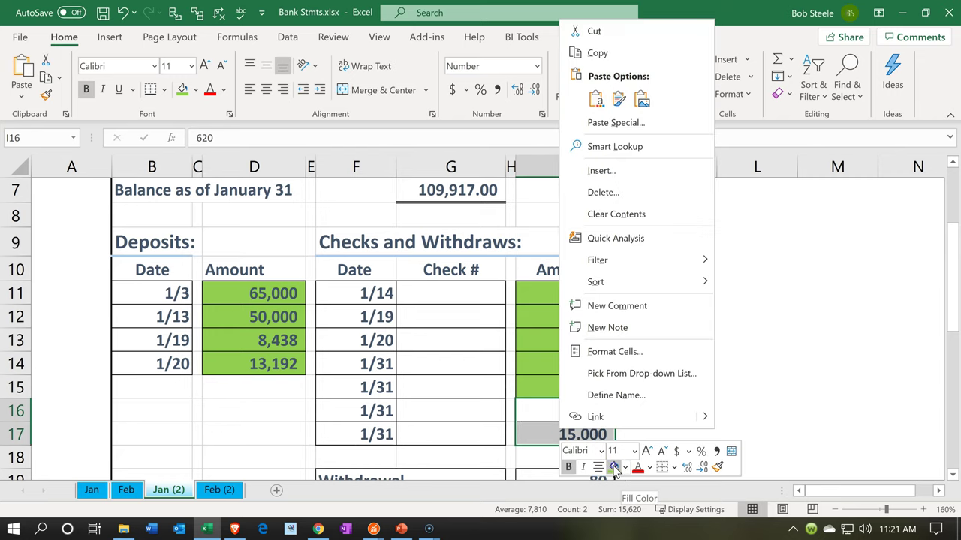
click(612, 465)
click(478, 381)
Compare Sage 50's unreconciled difference with the unmatched Withdrawal and Bank service charges lines on the Excel bank statement.
scroll(478, 381, down, 1)
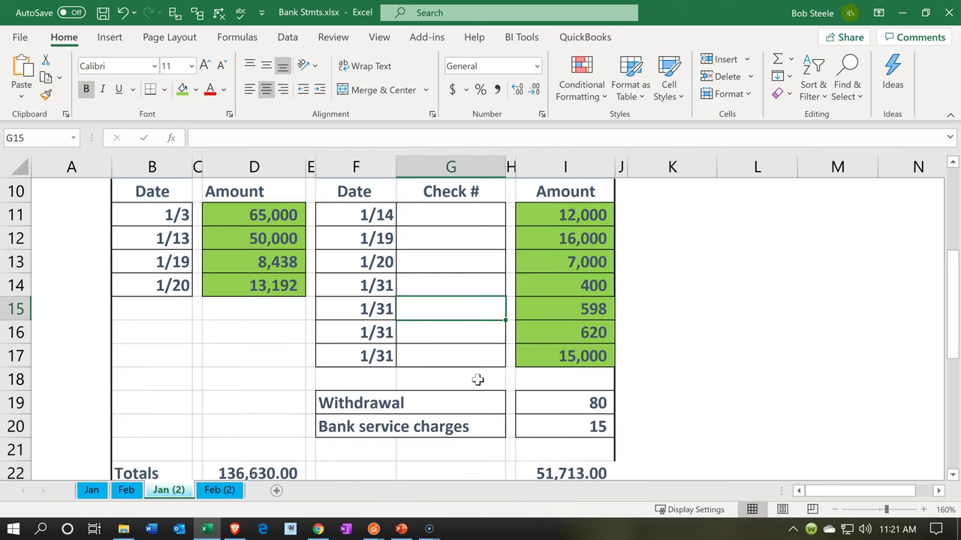
click(206, 533)
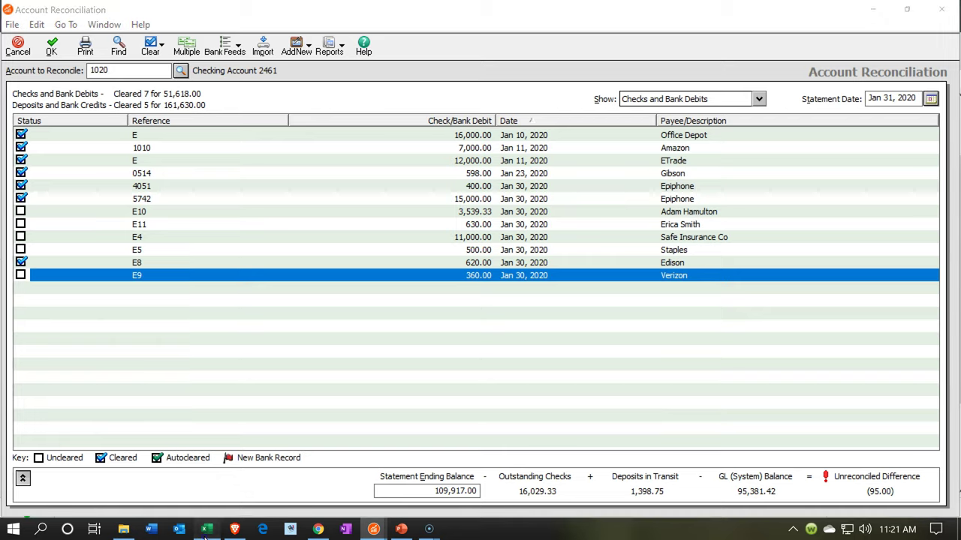
click(207, 530)
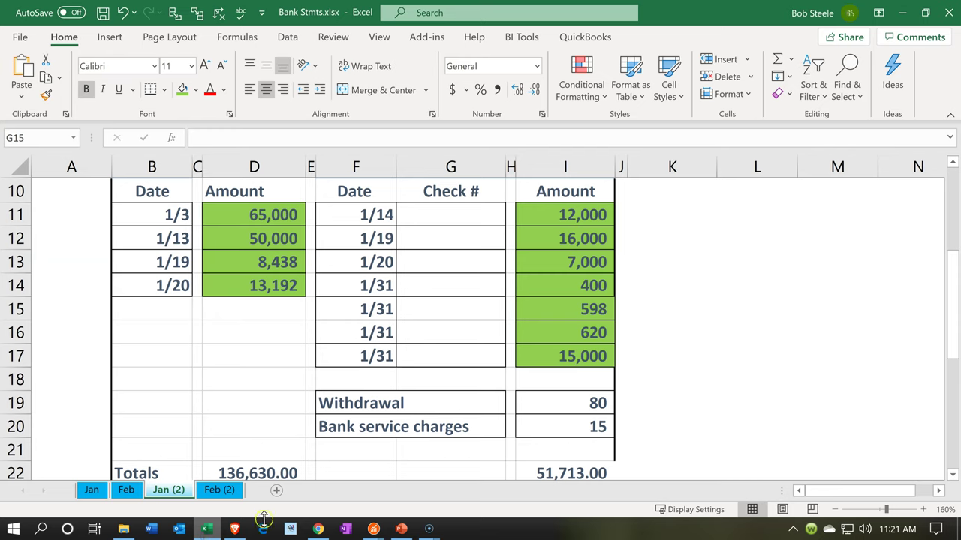
click(570, 430)
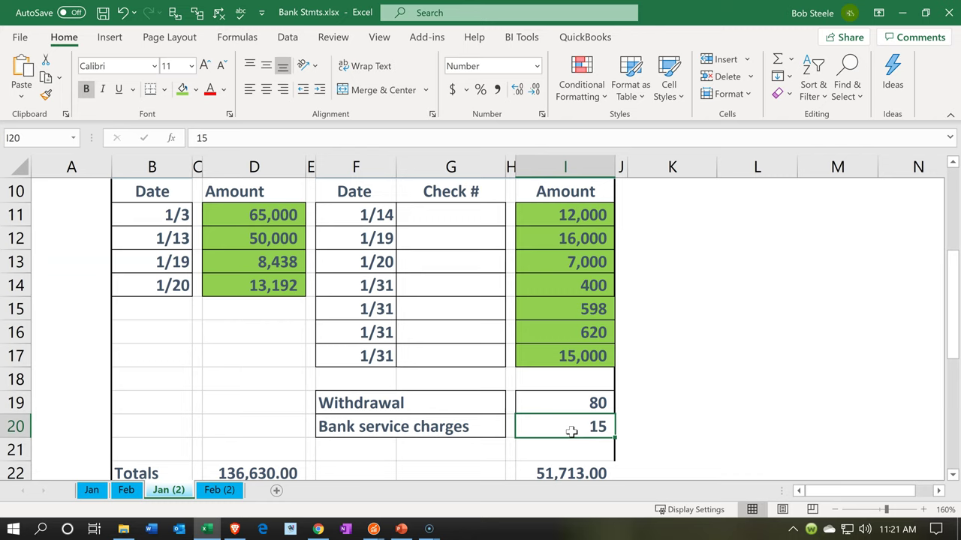
click(545, 400)
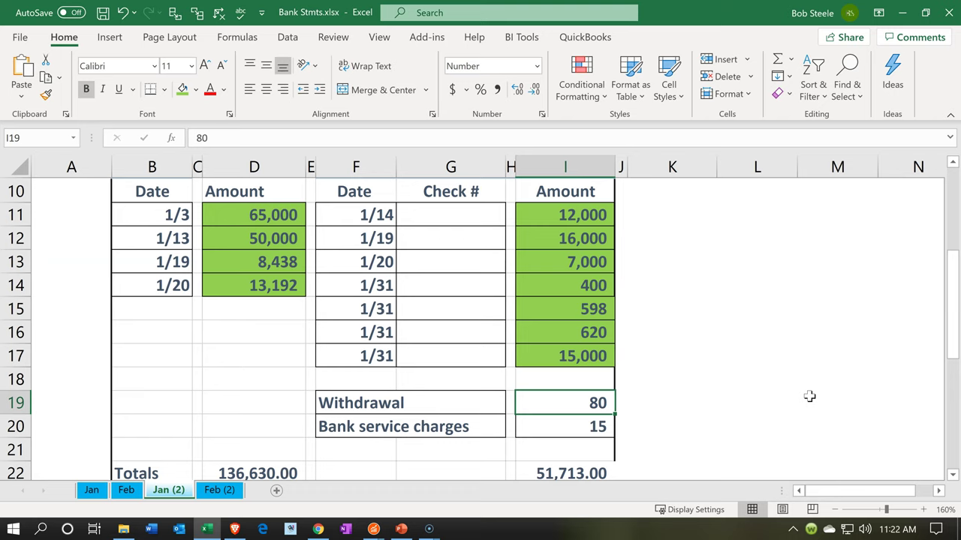
Review the unmatched Withdrawal and Bank service charges lines in Excel, and return to the Sage 50 account reconciliation.
click(644, 401)
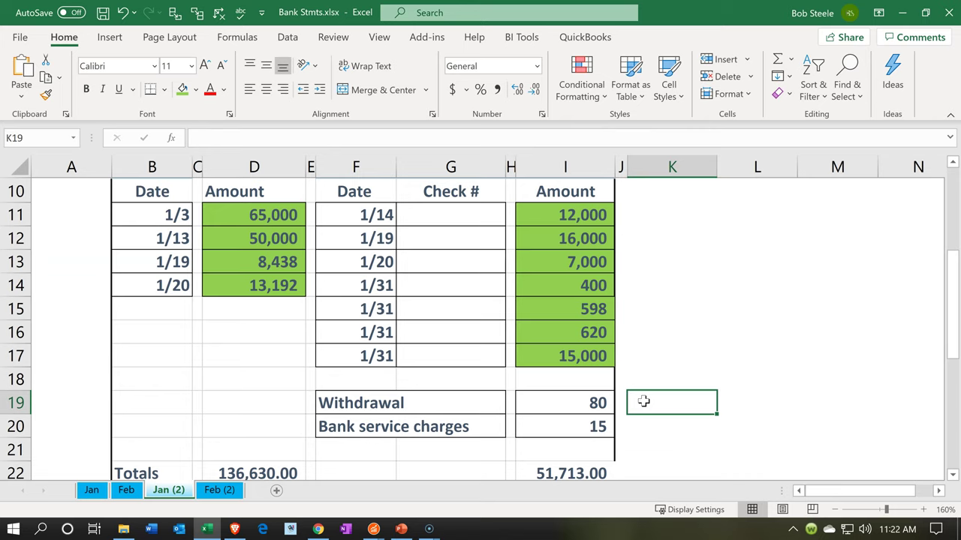
click(318, 528)
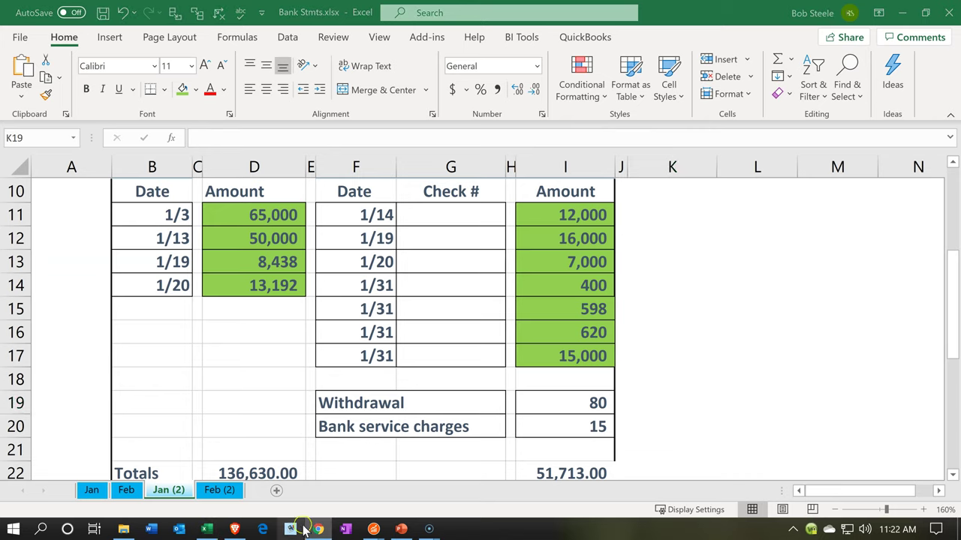
click(207, 530)
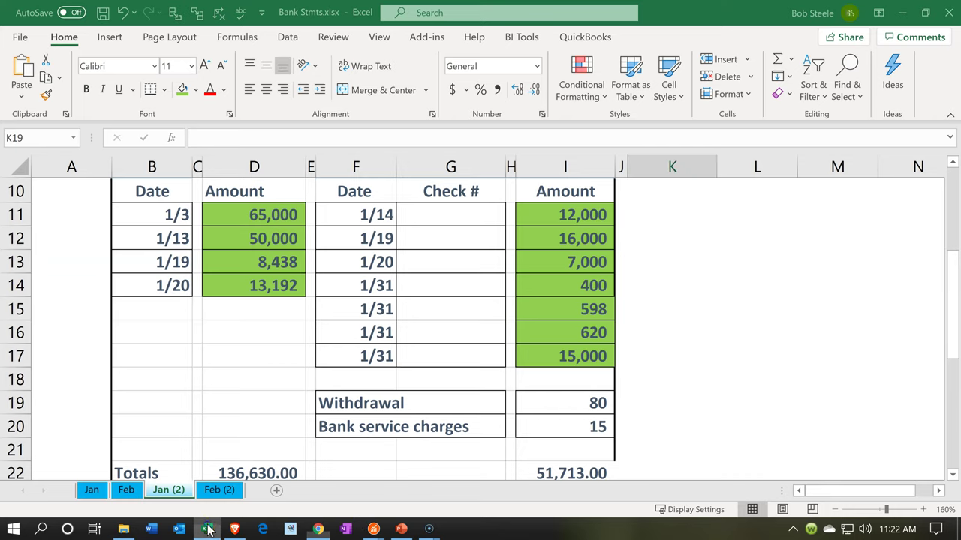
mouse_move(232, 530)
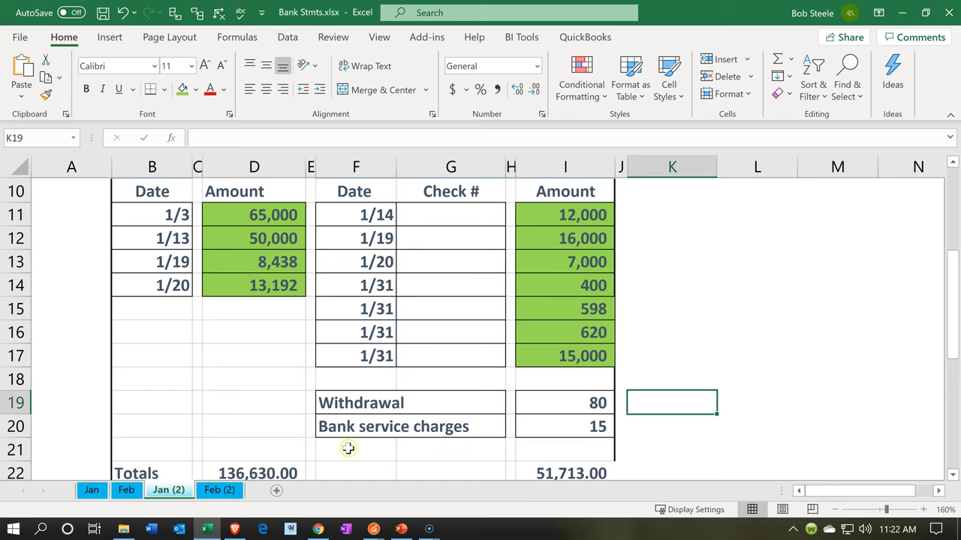
click(204, 529)
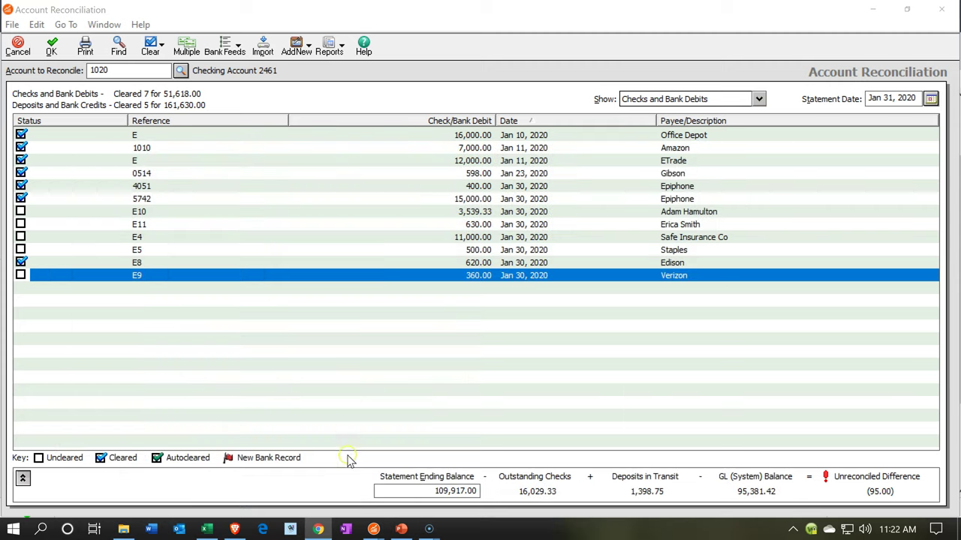
Open the account register from Sage 50's Banking overview, maximize it, and set the cash account to 1020, the checking account.
mouse_move(375, 533)
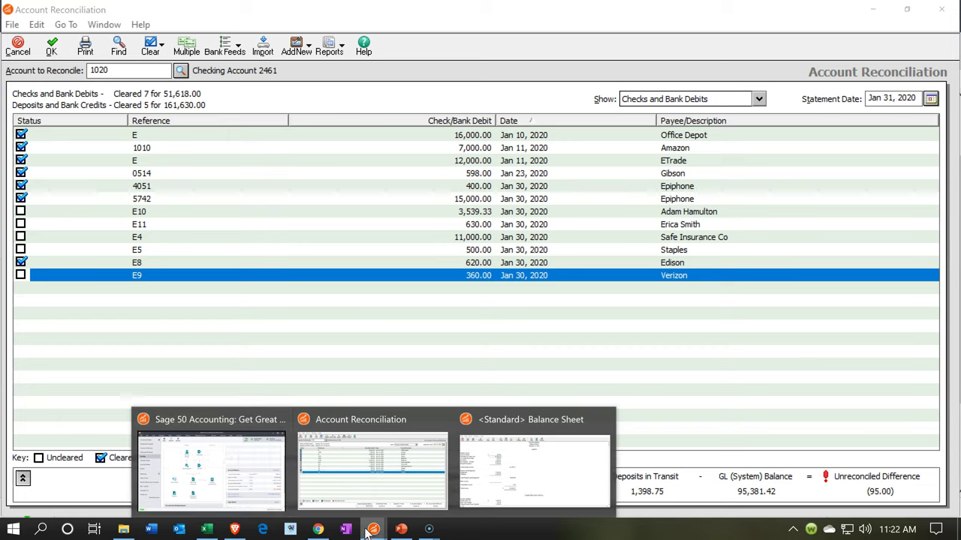
click(219, 481)
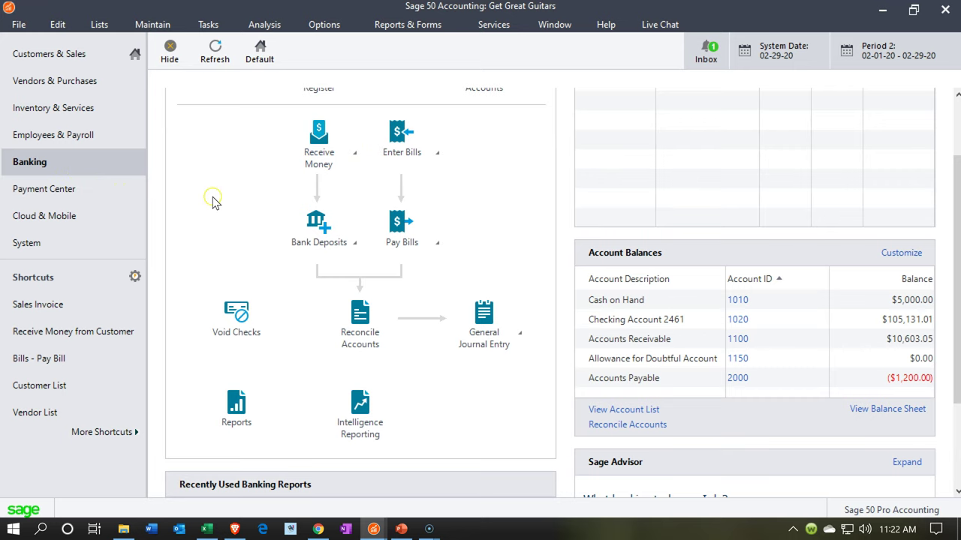
scroll(210, 201, up, 3)
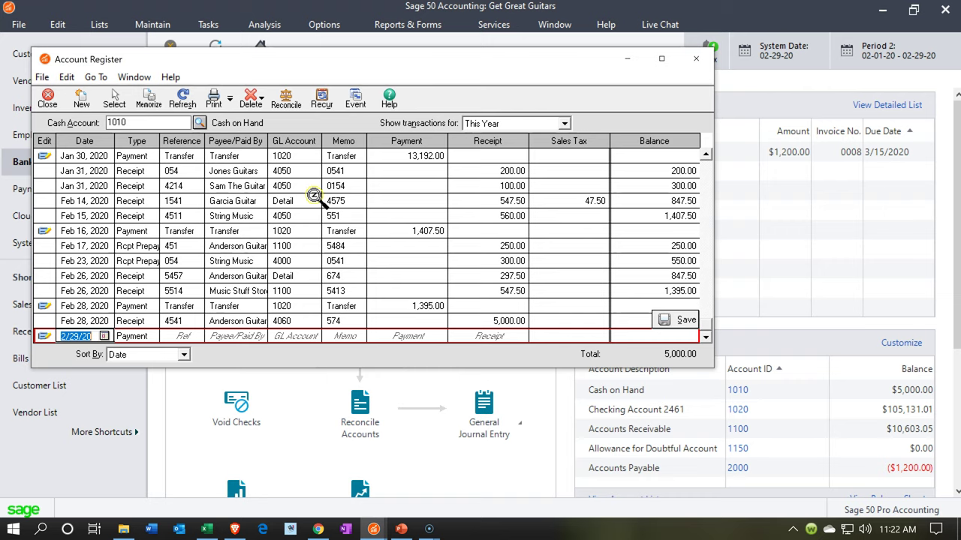
click(663, 57)
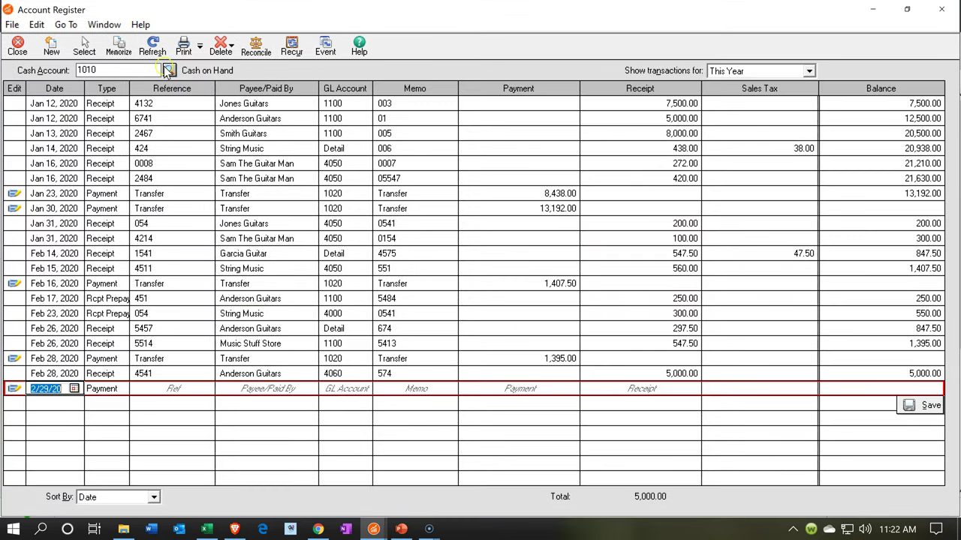
click(168, 70)
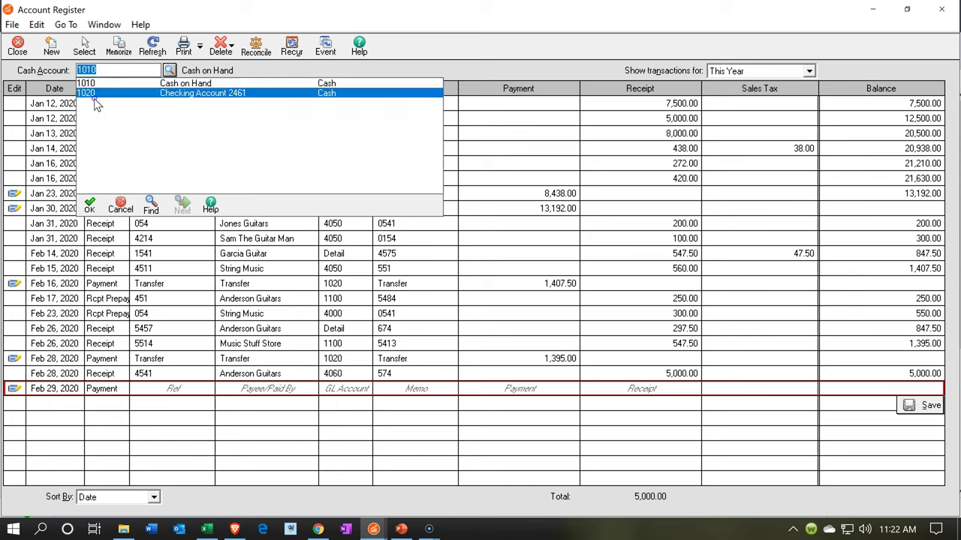
double_click(93, 93)
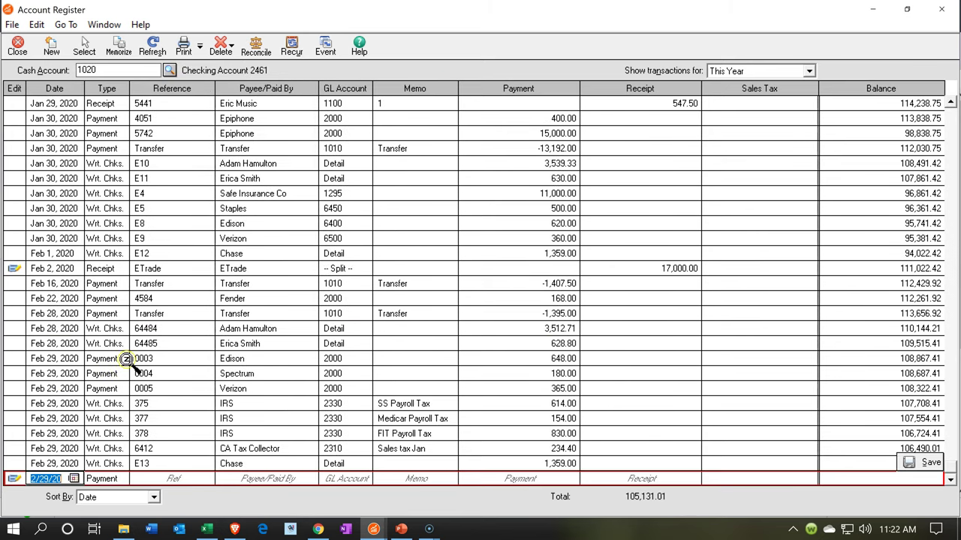
Start a register payment dated 1/31/20 with reference "Draw" and payee "Misc.".
text(1/31/20)
key(Tab)
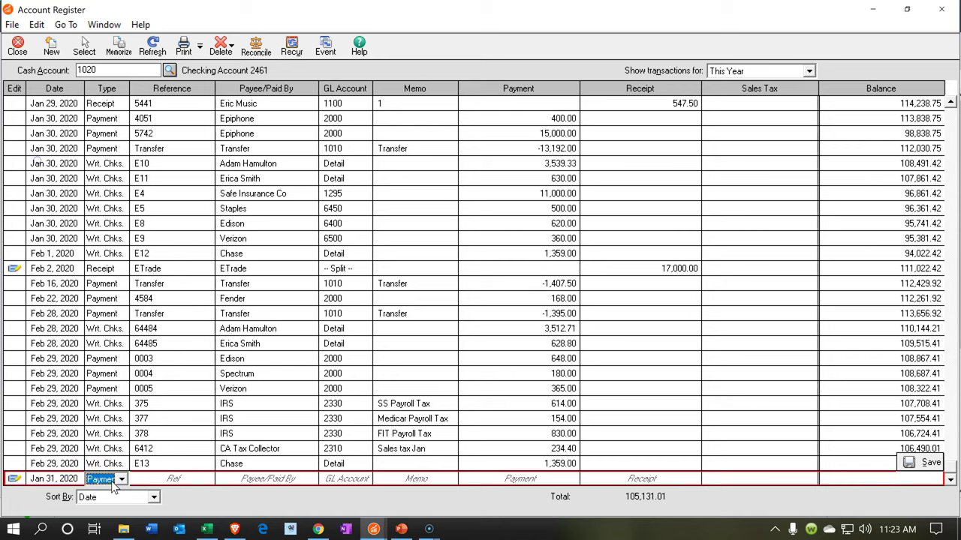
key(Tab)
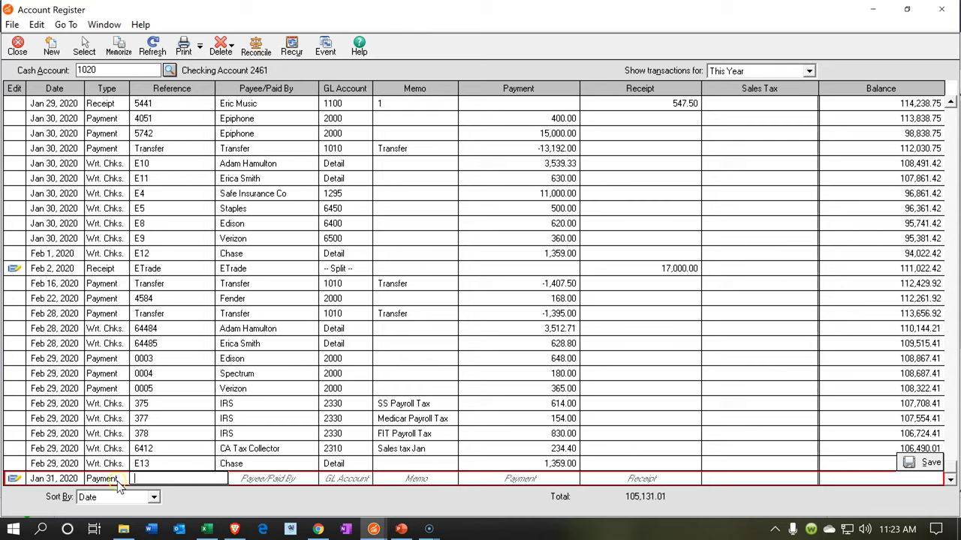
click(208, 530)
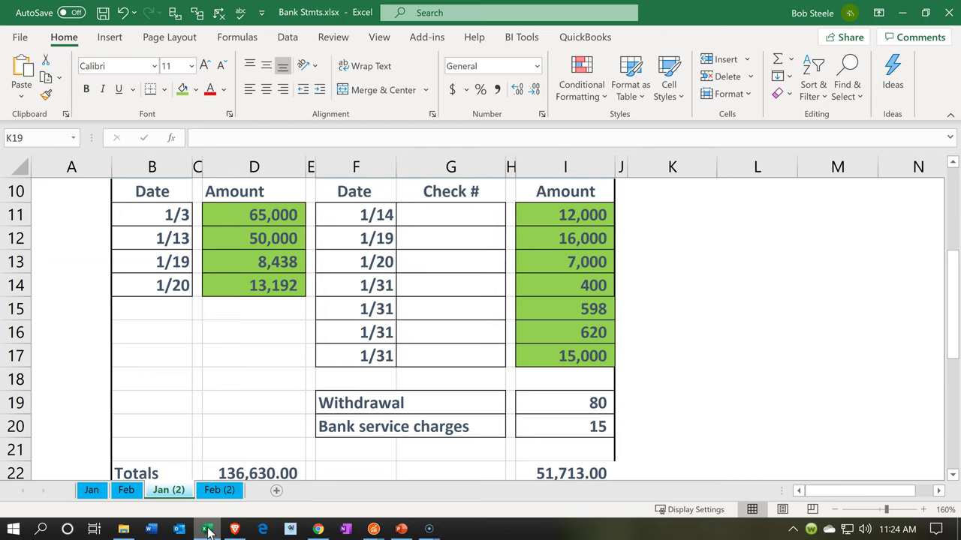
click(208, 530)
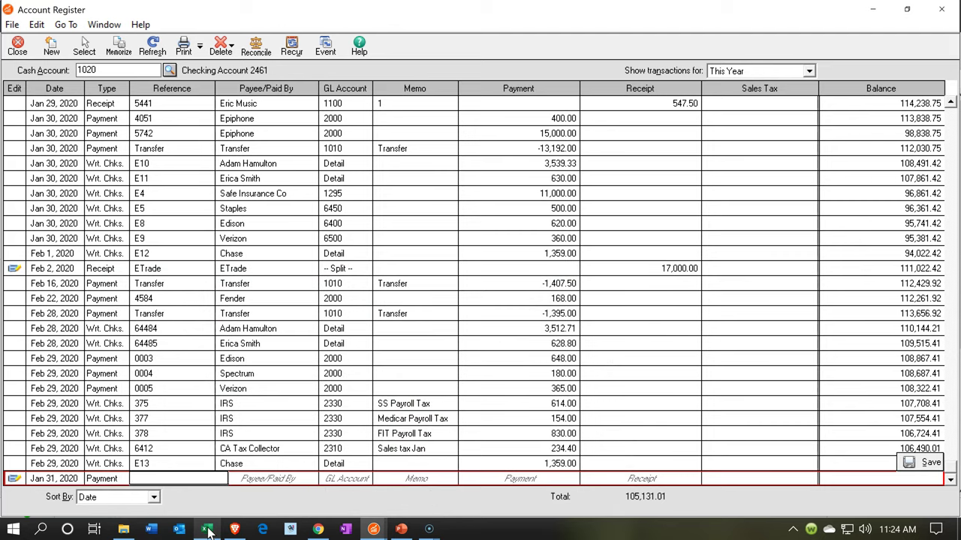
text(Draw)
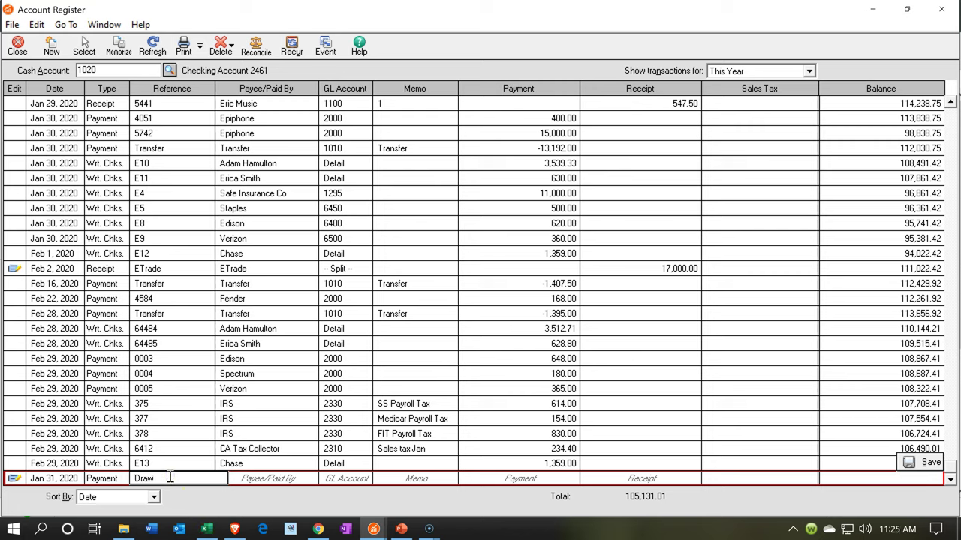
key(Tab)
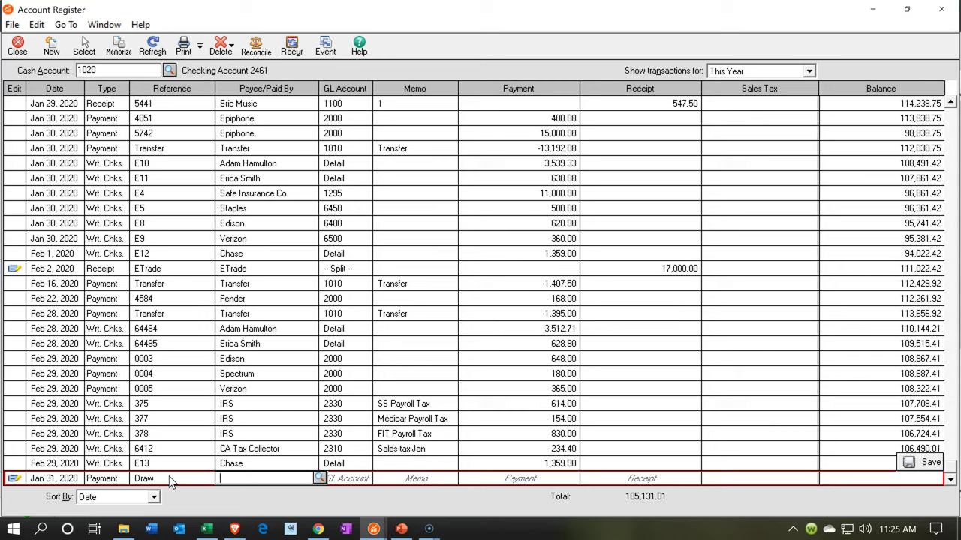
text(Mis)
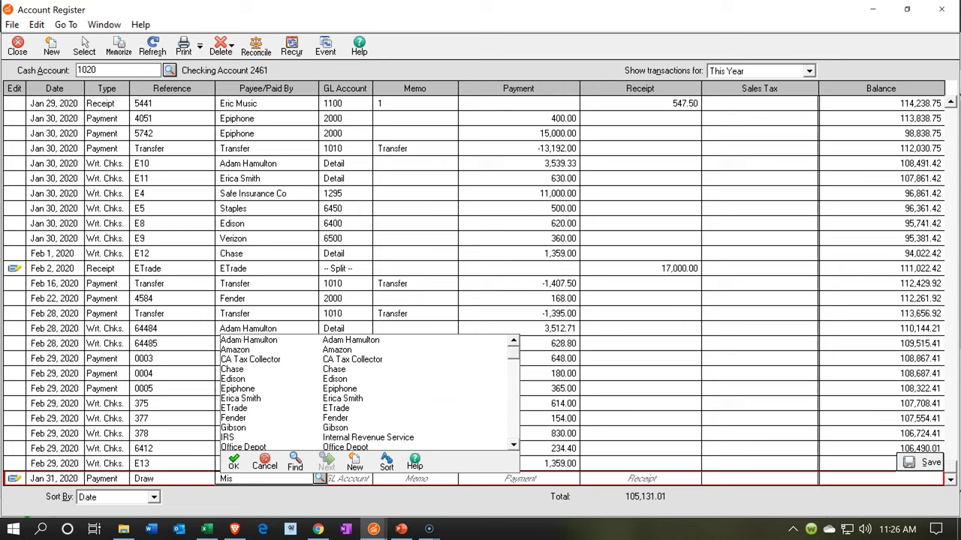
text(c.)
key(Tab)
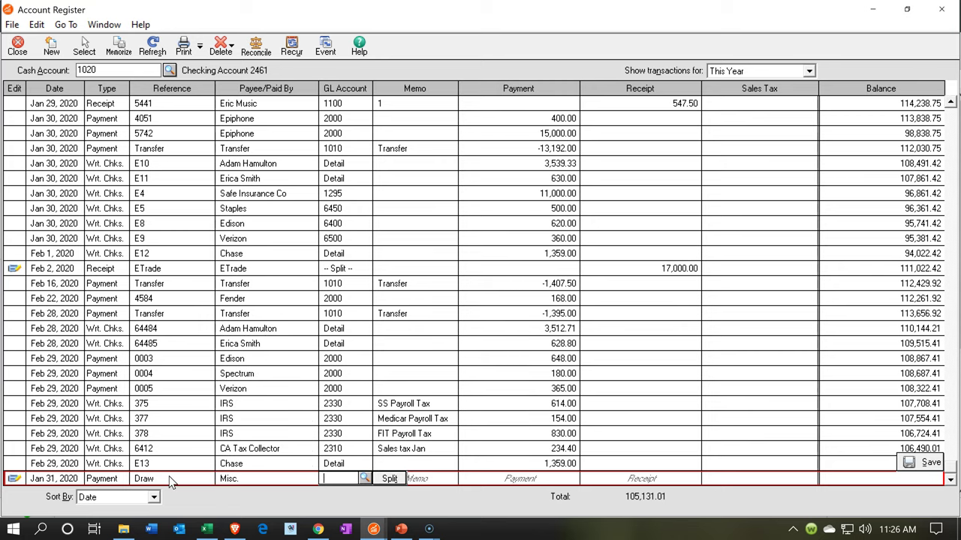
Look through the GL account list for an expense account suited to the Misc. payment.
click(364, 479)
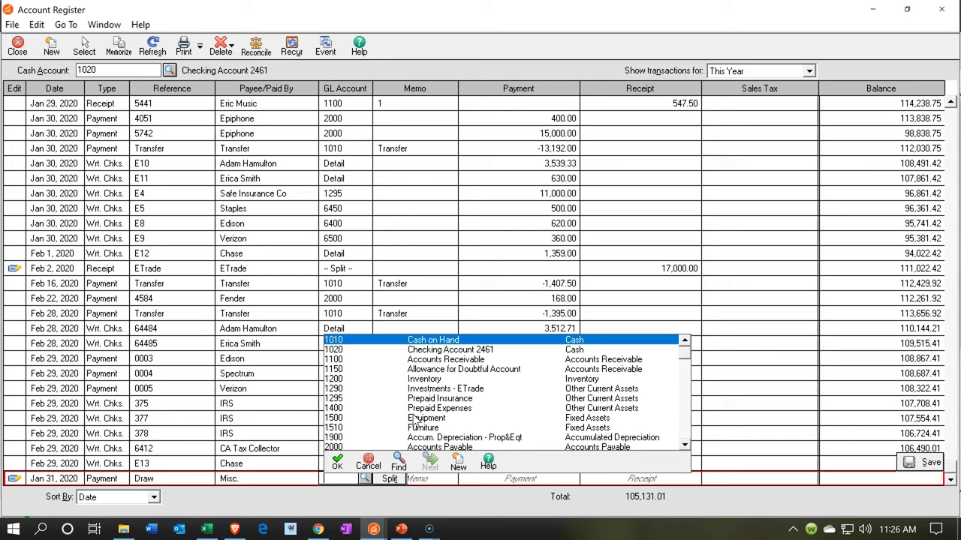
scroll(415, 420, down, 5)
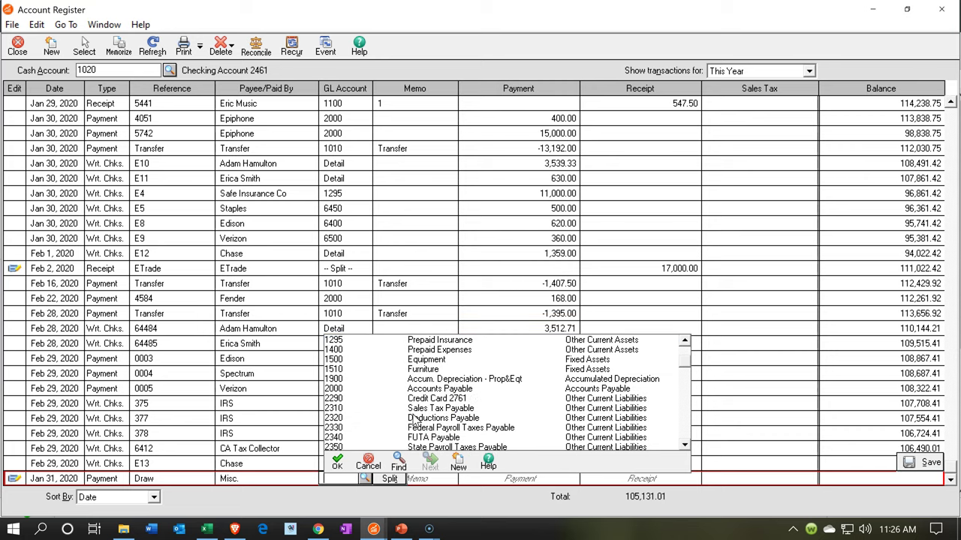
scroll(415, 422, down, 1)
scroll(413, 418, down, 6)
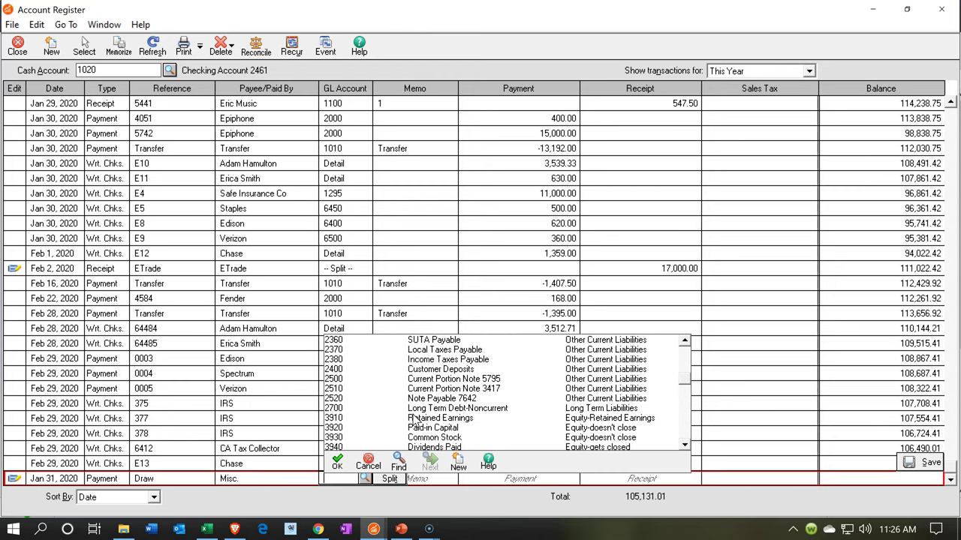
scroll(413, 418, down, 3)
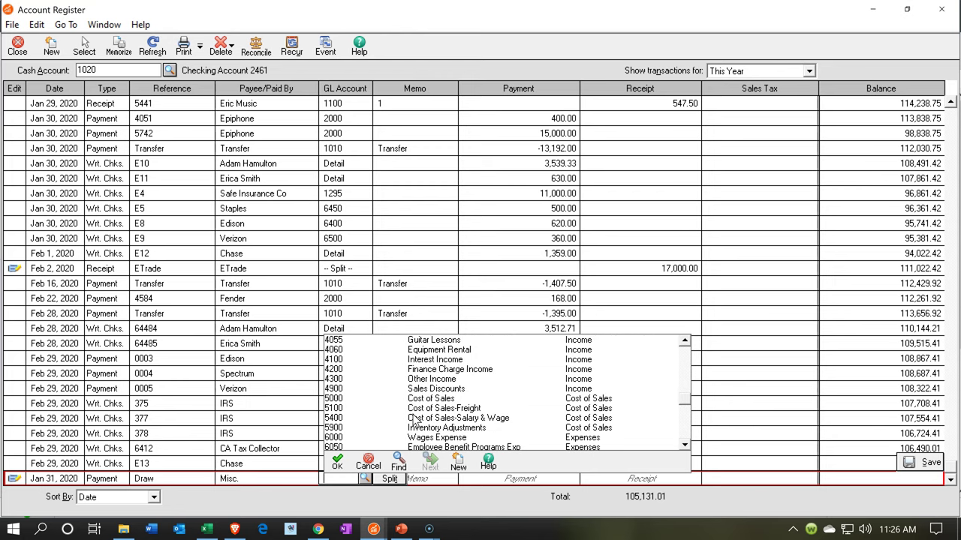
scroll(413, 418, down, 1)
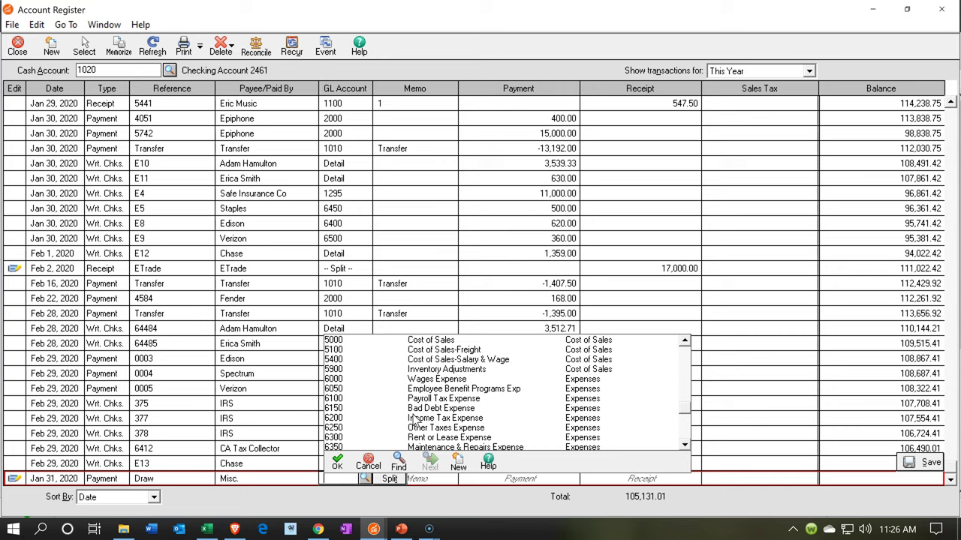
scroll(414, 418, down, 4)
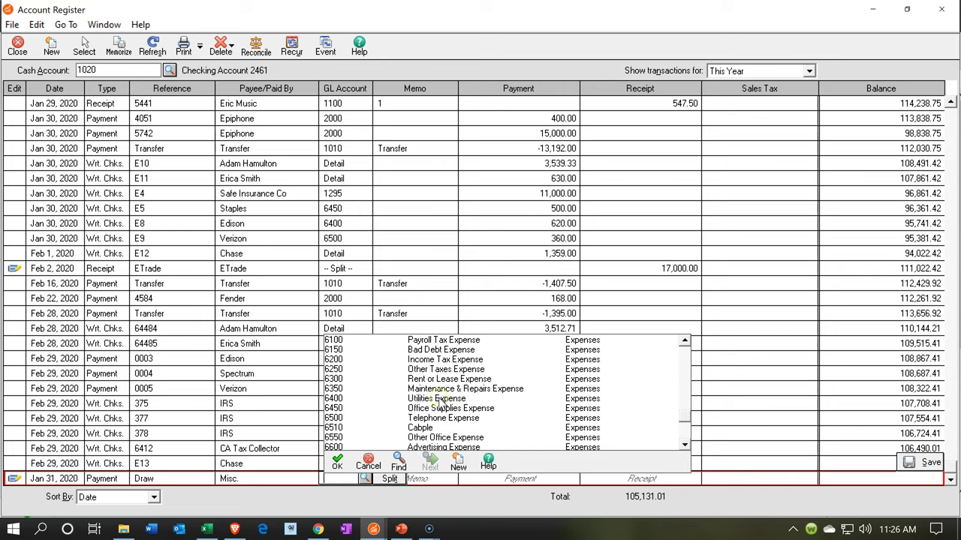
scroll(441, 404, down, 4)
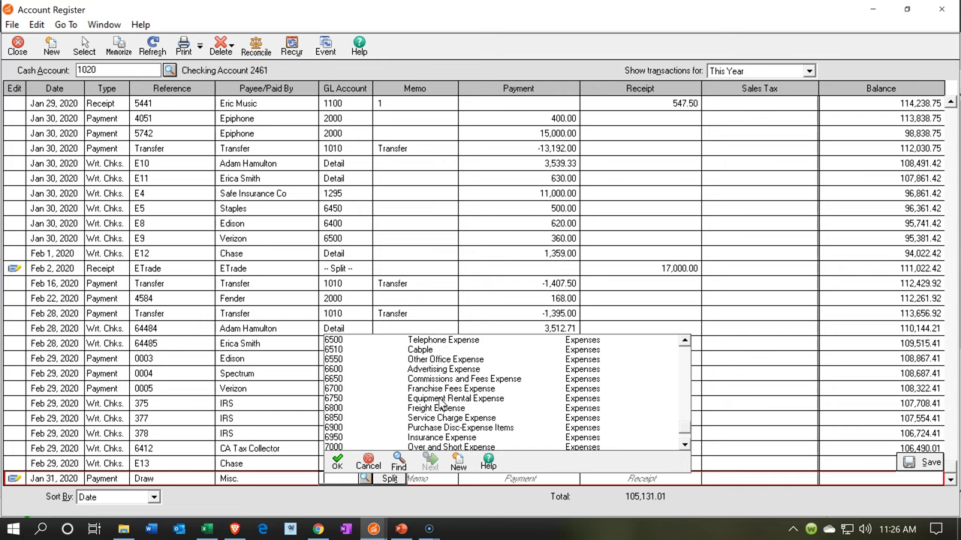
scroll(442, 404, down, 1)
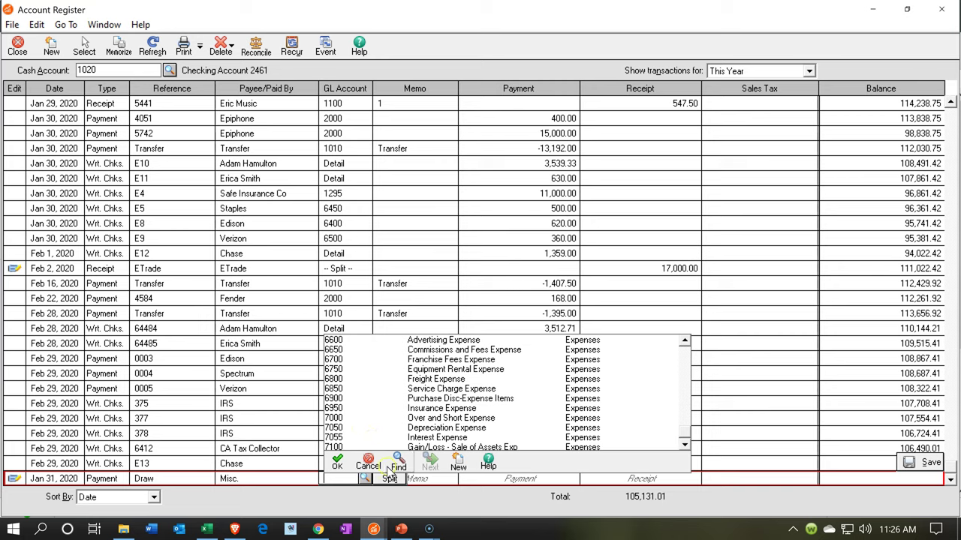
Start a new general ledger account from the payment's GL account field, entering 7055 as its account ID.
click(459, 462)
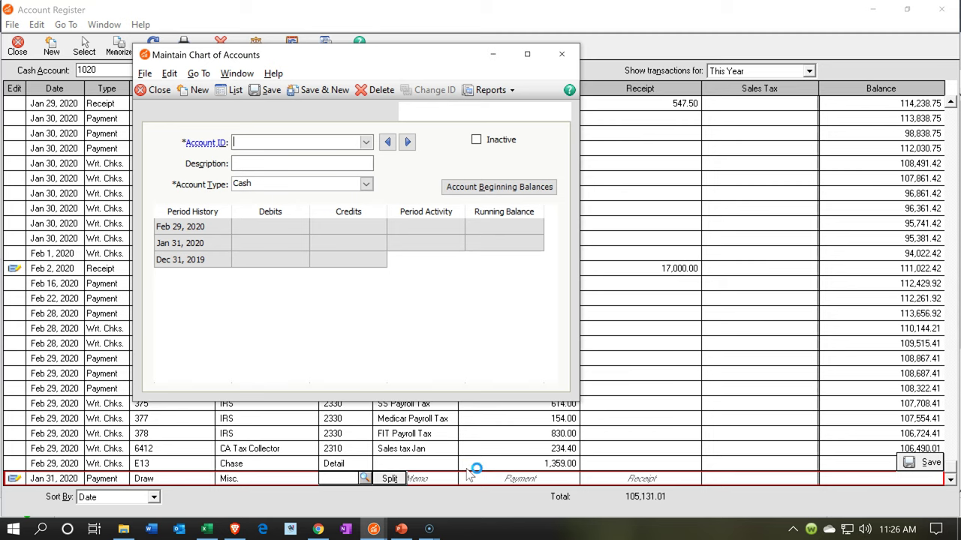
text(0)
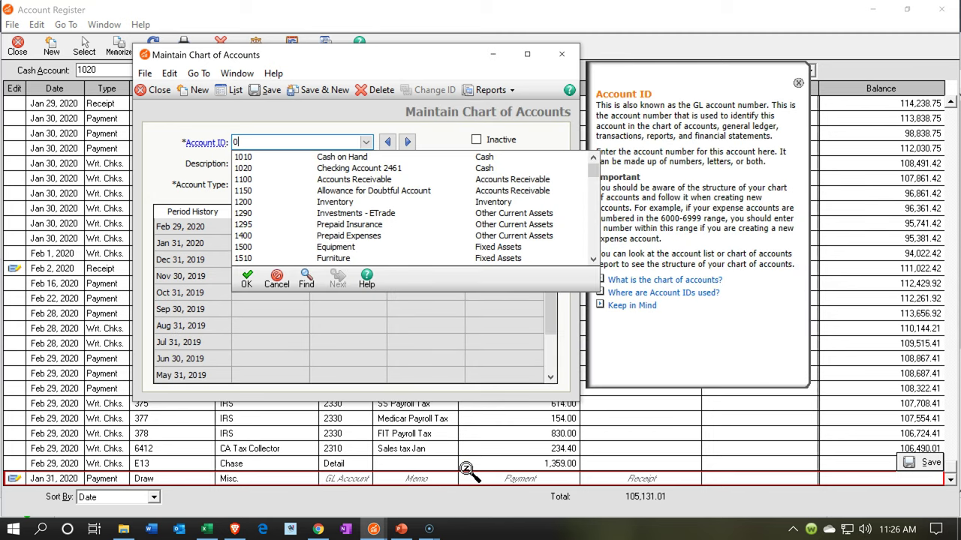
text(7)
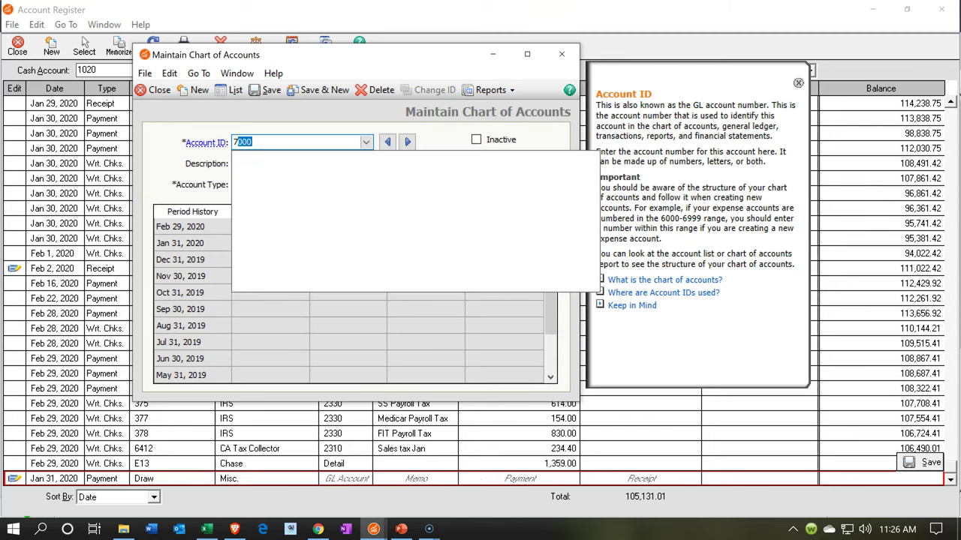
text(055)
key(Tab)
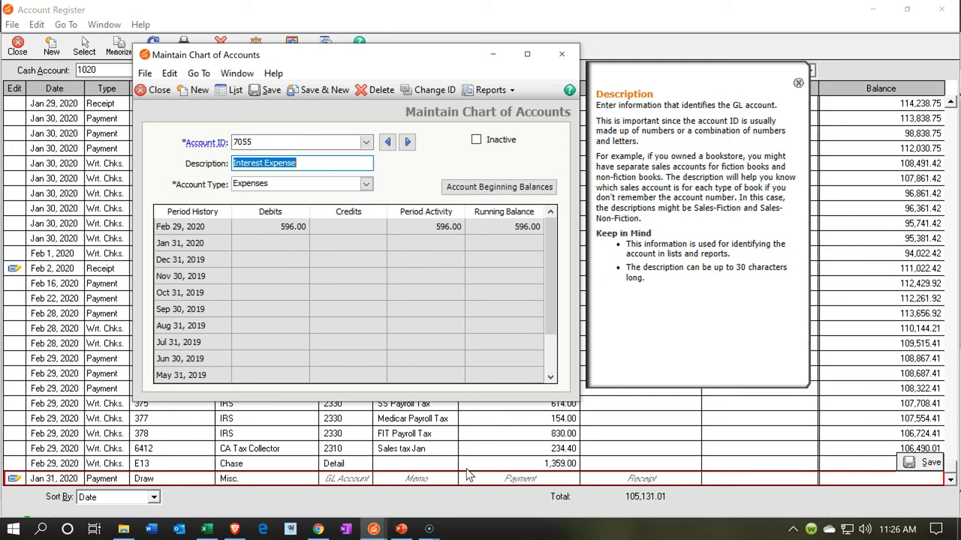
Change the new general ledger account's ID to 7060, placing it after Interest Expense.
click(365, 145)
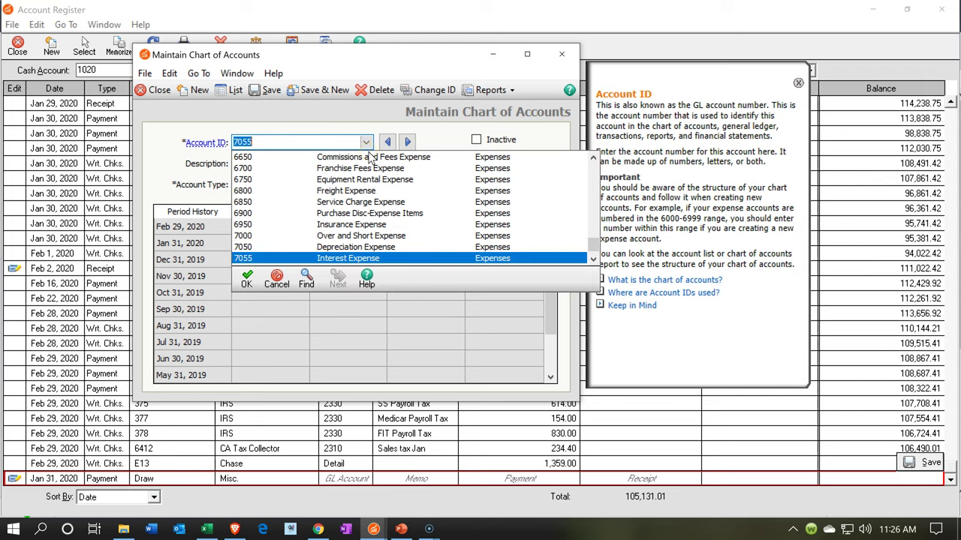
click(298, 142)
scroll(295, 185, down, 1)
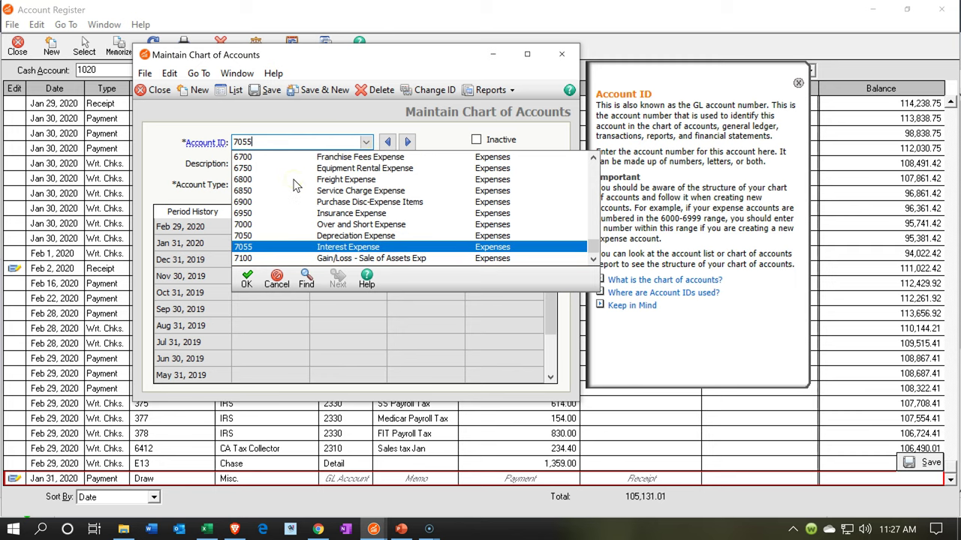
key(BackSpace)
key(BackSpace)
text(60)
key(Tab)
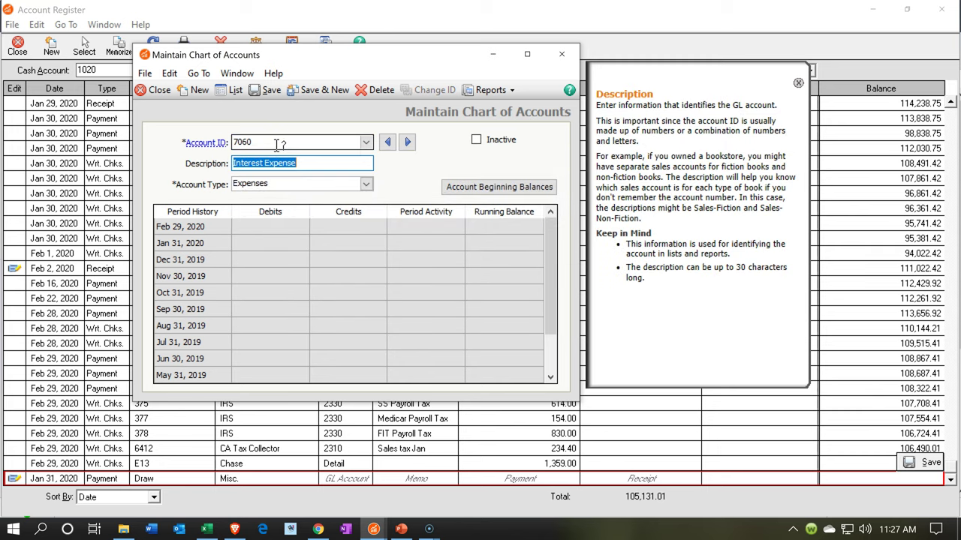
Describe account 7060 as "Misc. Expense" with account type Expenses, save it and close the account record.
text(Mi)
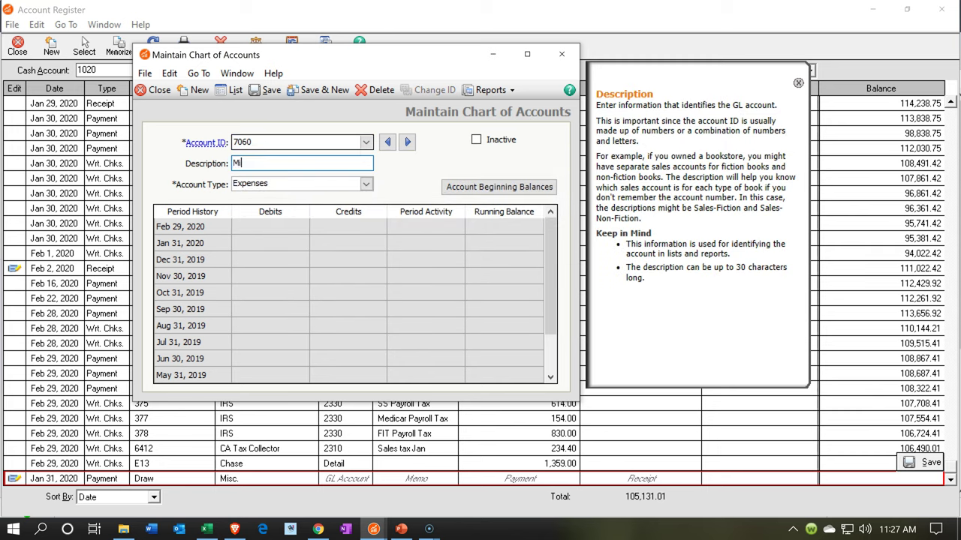
text(sc. Expense)
key(Tab)
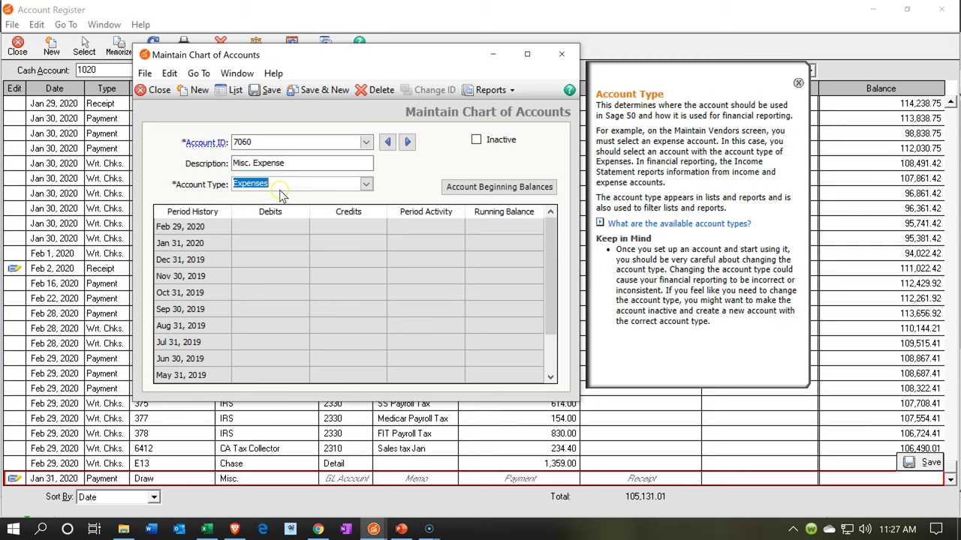
click(365, 186)
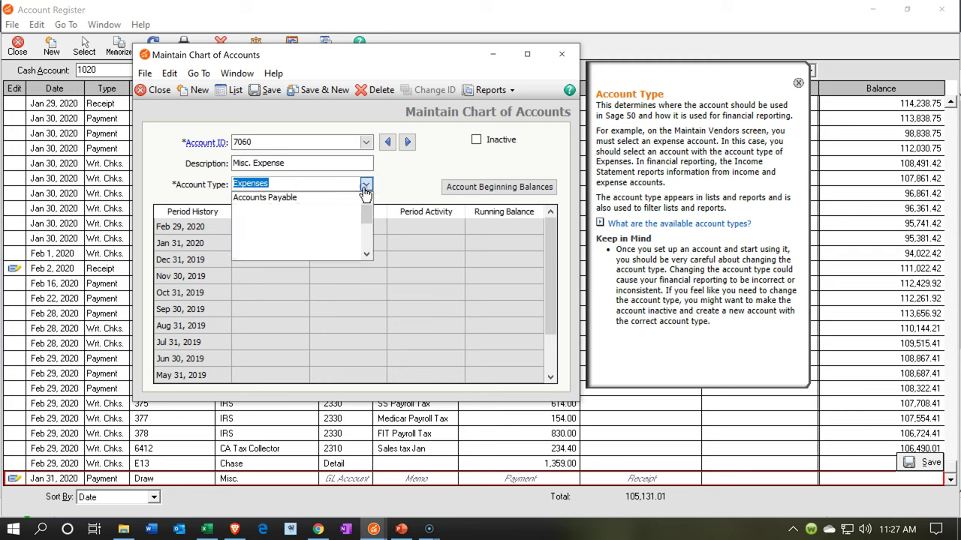
scroll(334, 255, down, 3)
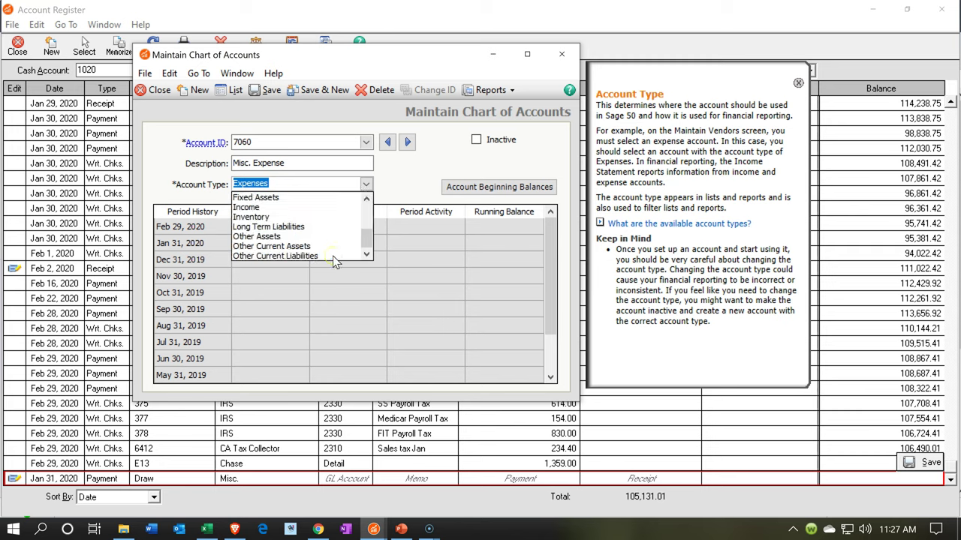
scroll(333, 256, up, 1)
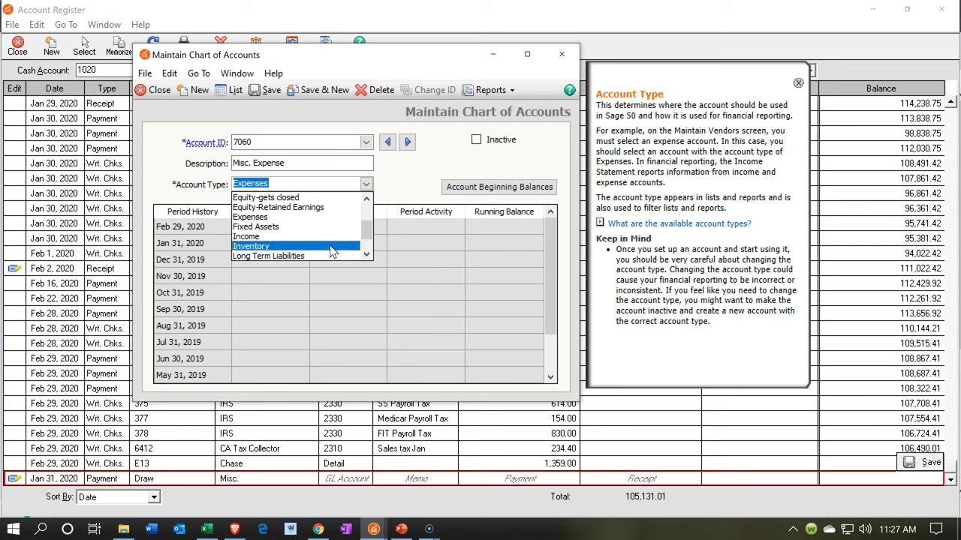
click(298, 219)
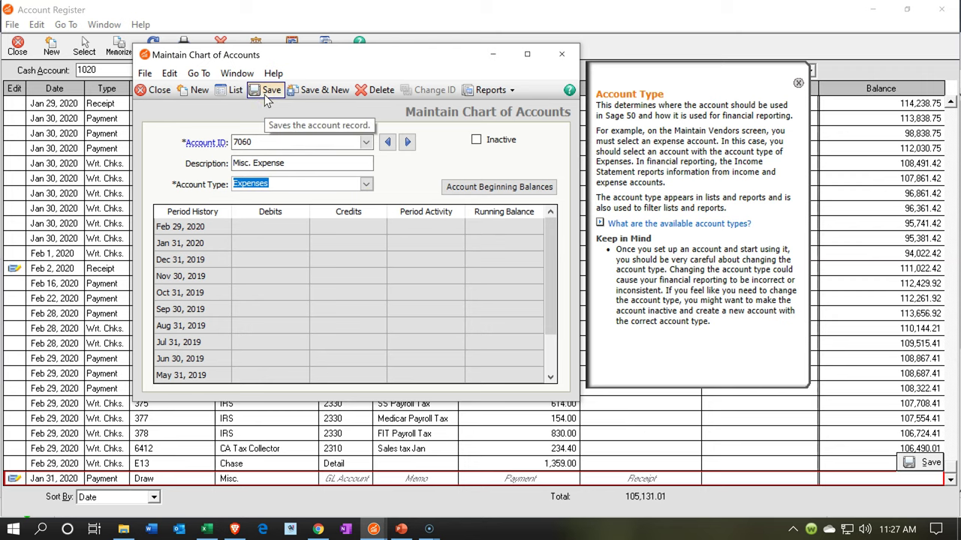
click(264, 94)
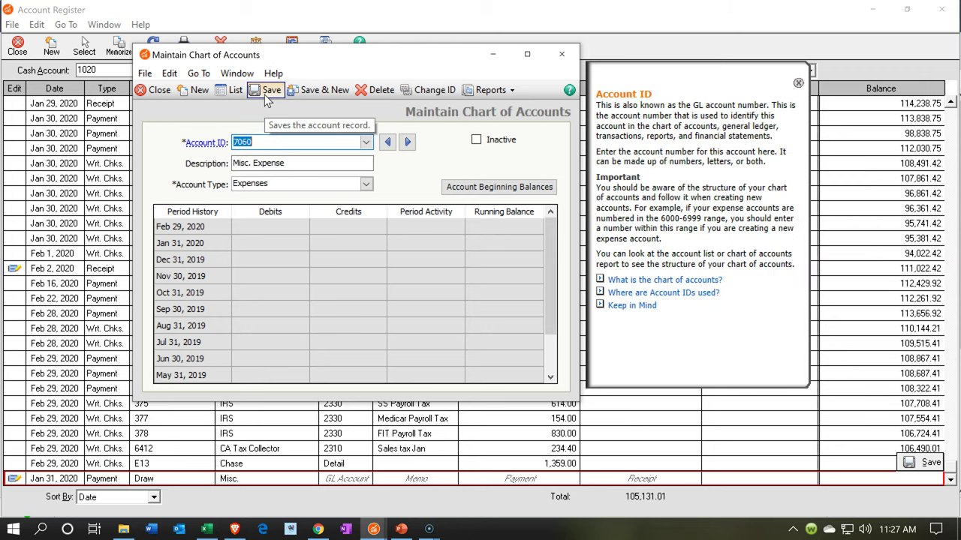
click(564, 54)
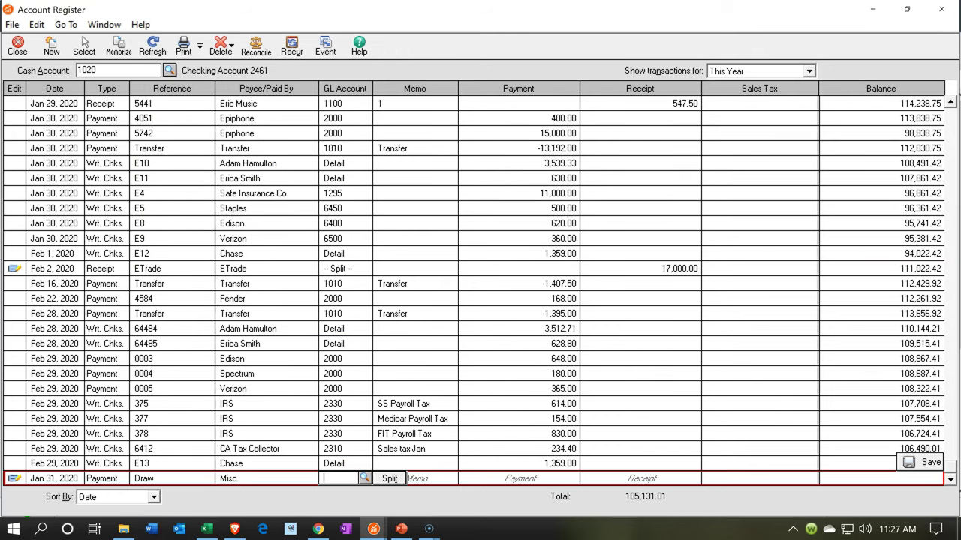
Complete the Misc. payment with GL account 7060, memo "Draw" and amount 80, and save it despite the prior-period date.
text(7060)
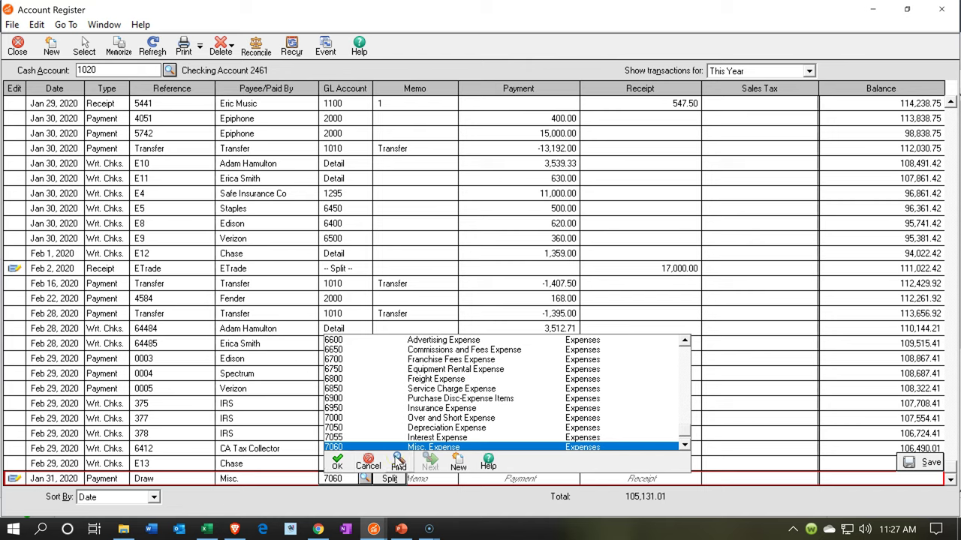
key(Tab)
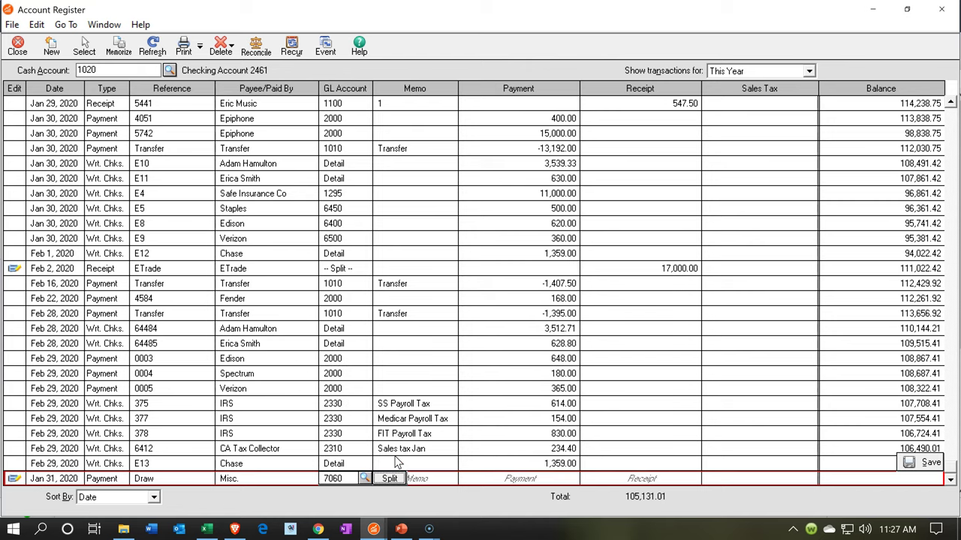
key(Tab)
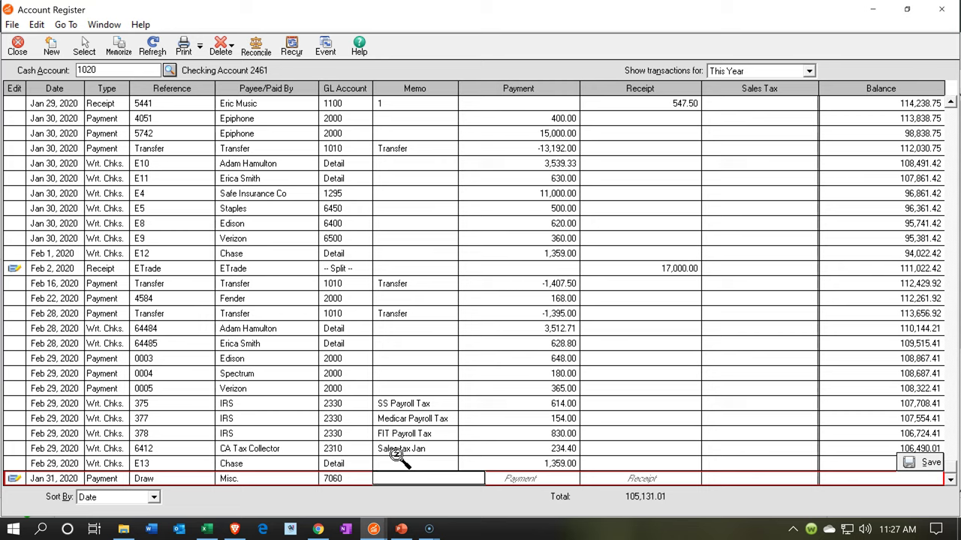
text(Draw)
key(Tab)
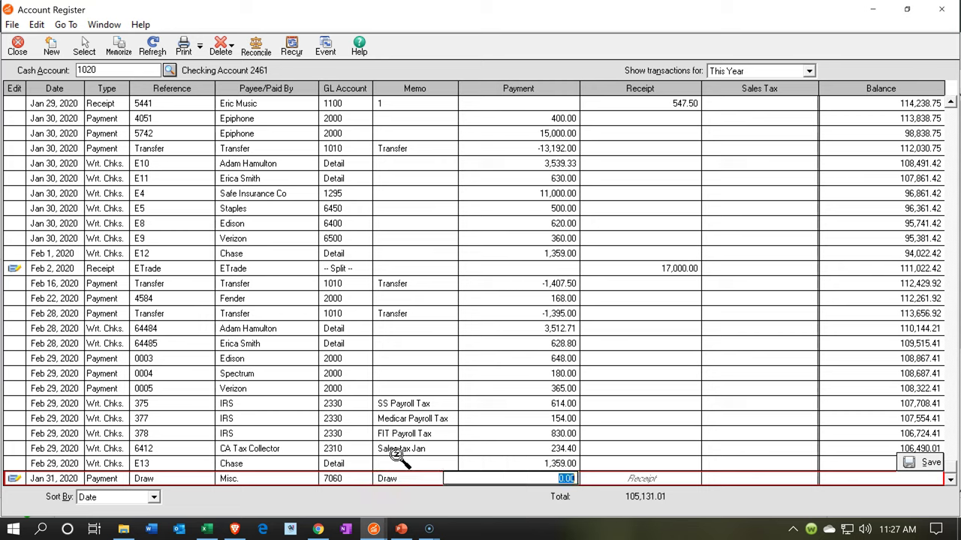
text(80)
key(Tab)
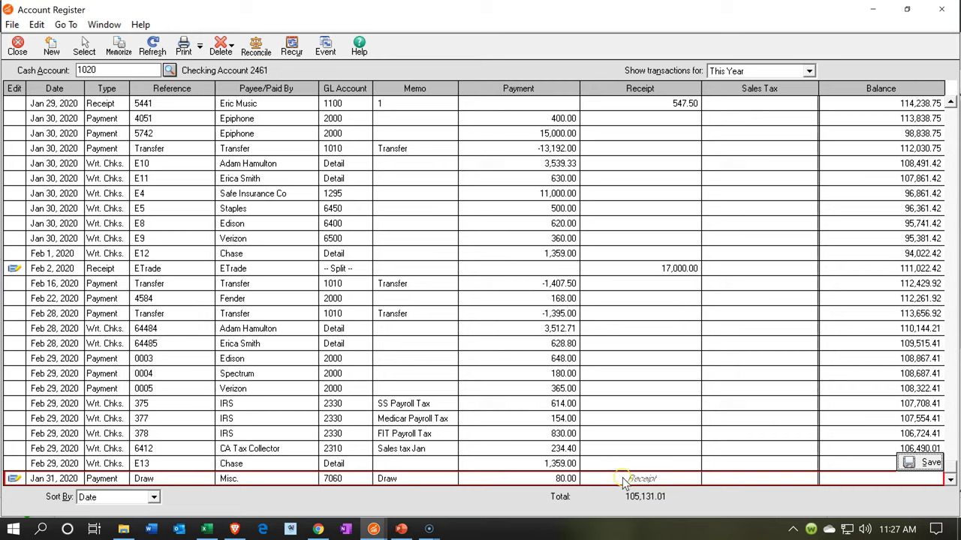
click(859, 480)
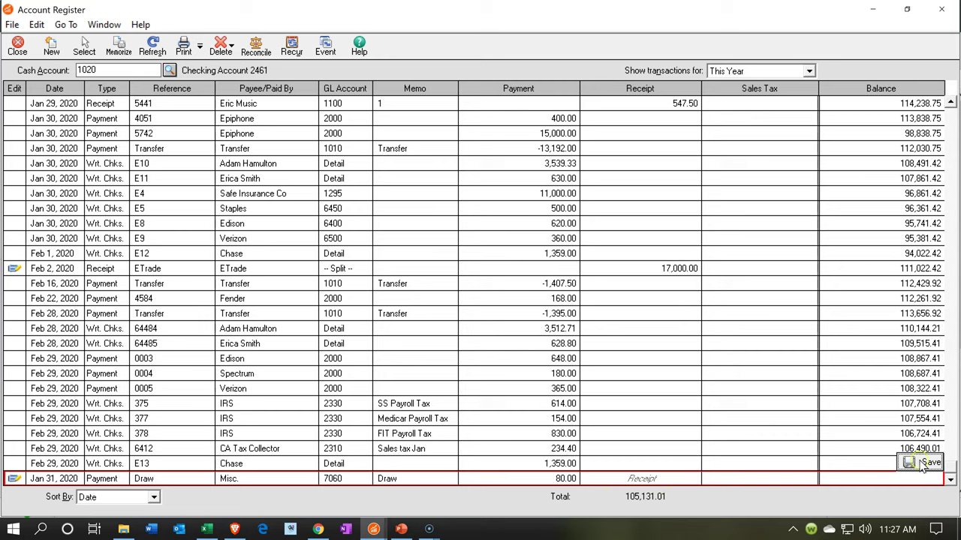
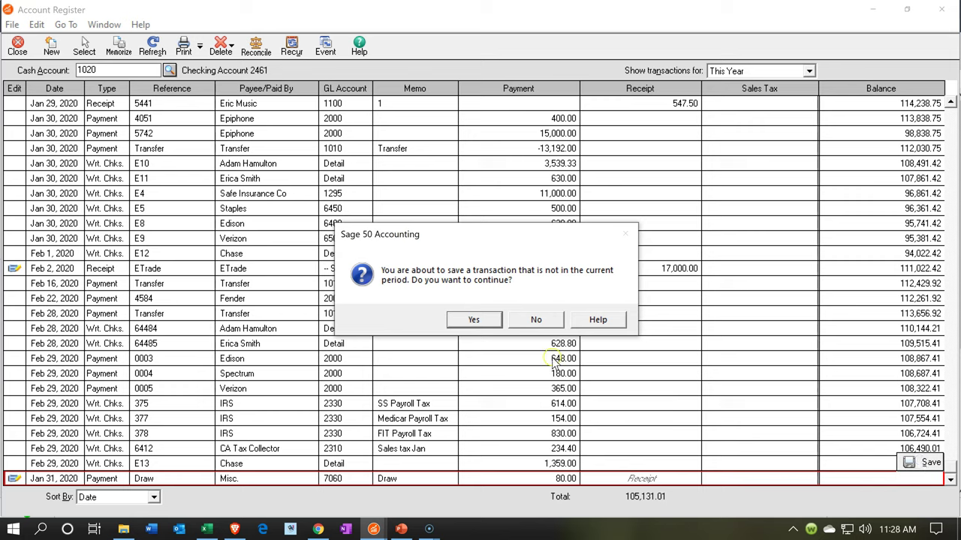
click(484, 322)
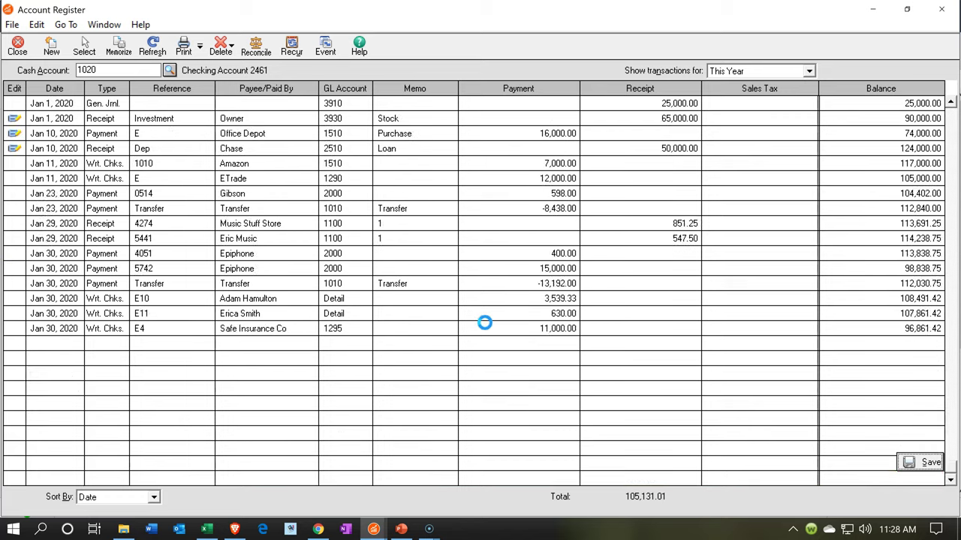
Start a register payment dated Jan 31, 2020 with reference "Bank Charge" and payee Chase.
click(212, 533)
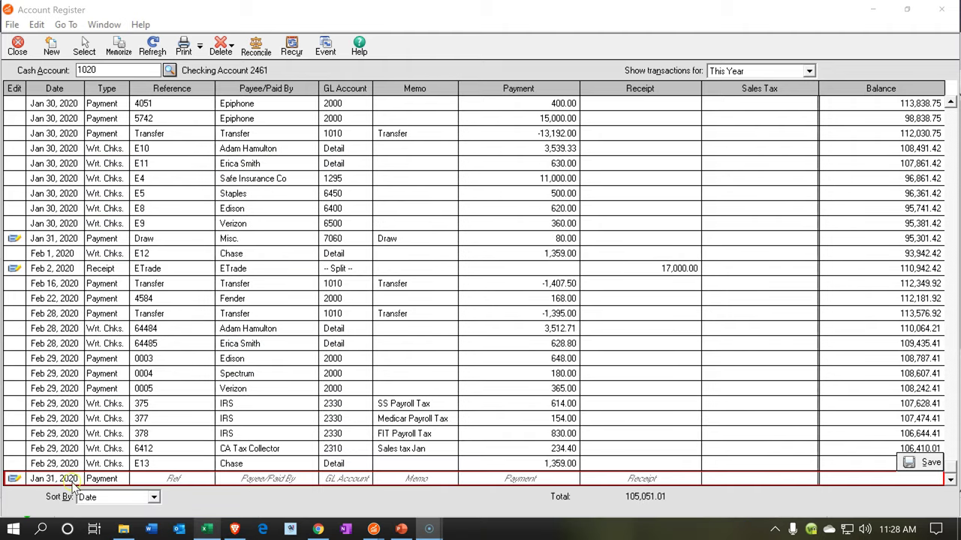
click(57, 477)
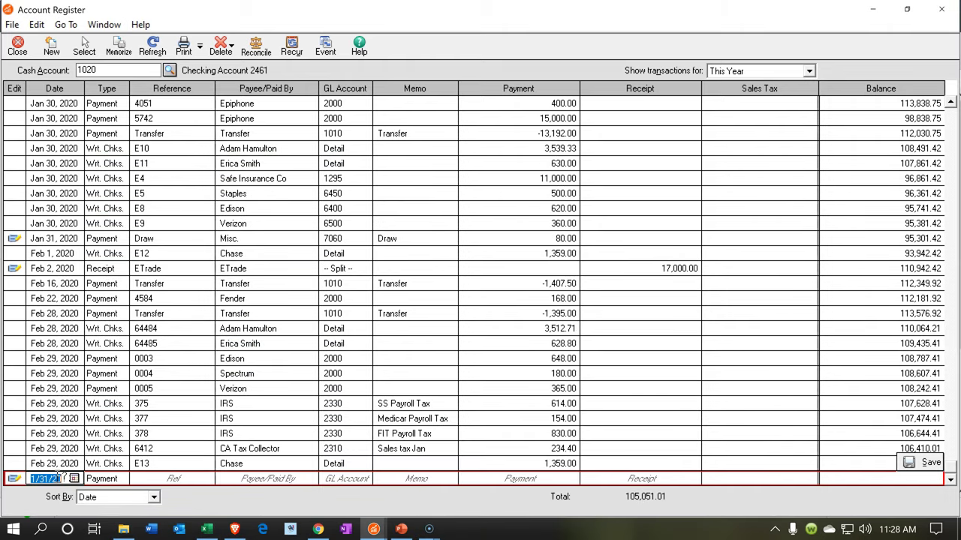
key(Tab)
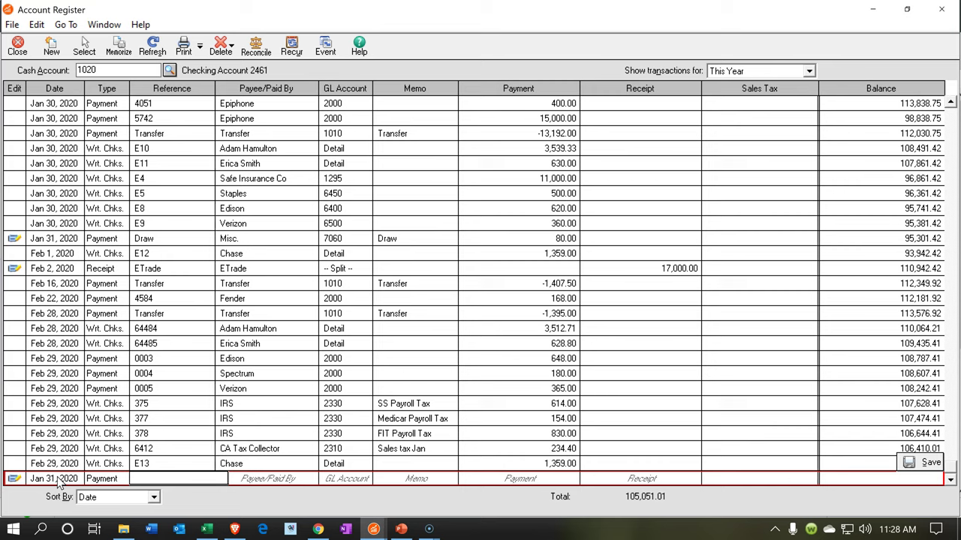
text(Bank Charge)
key(Tab)
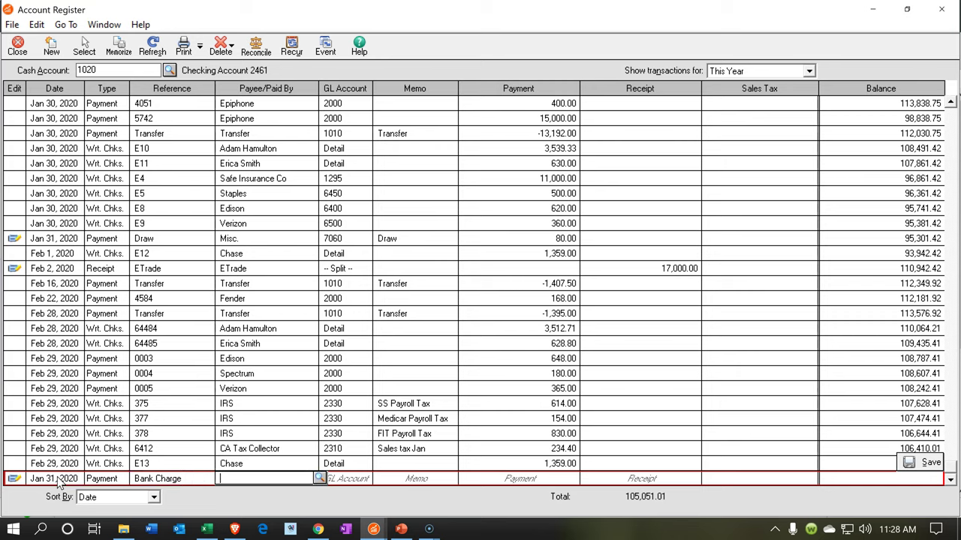
text(Chase)
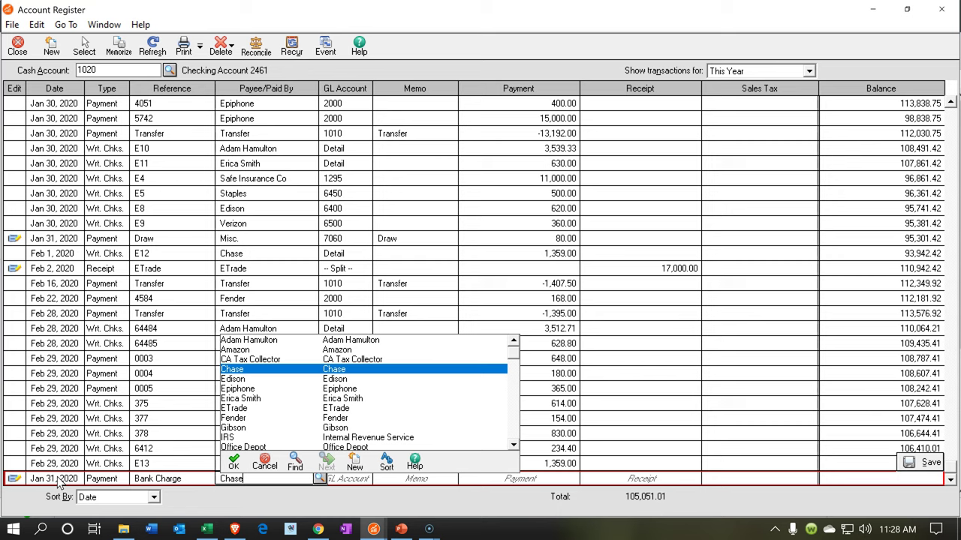
key(Tab)
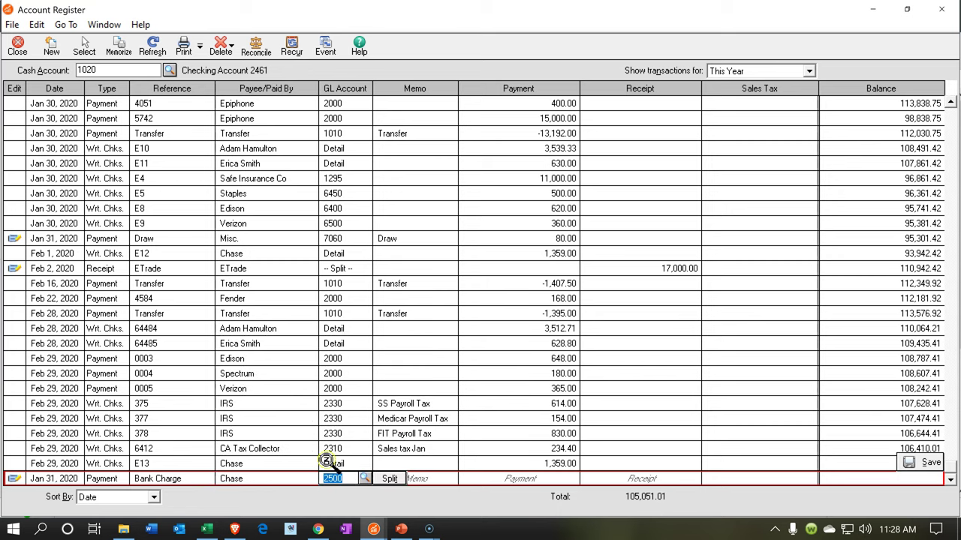
Assign the Chase bank charge payment to GL account 6850, Service Charge Expense.
click(363, 479)
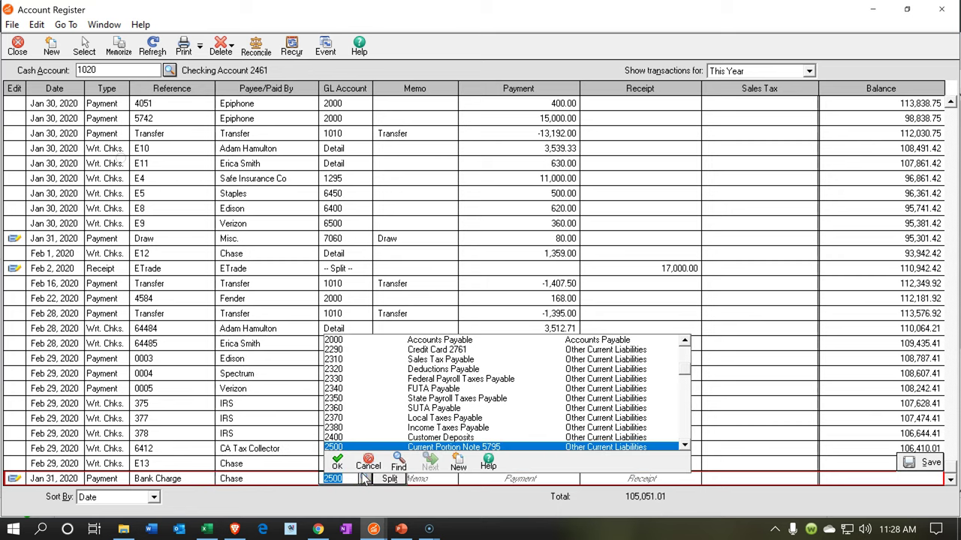
scroll(464, 373, down, 4)
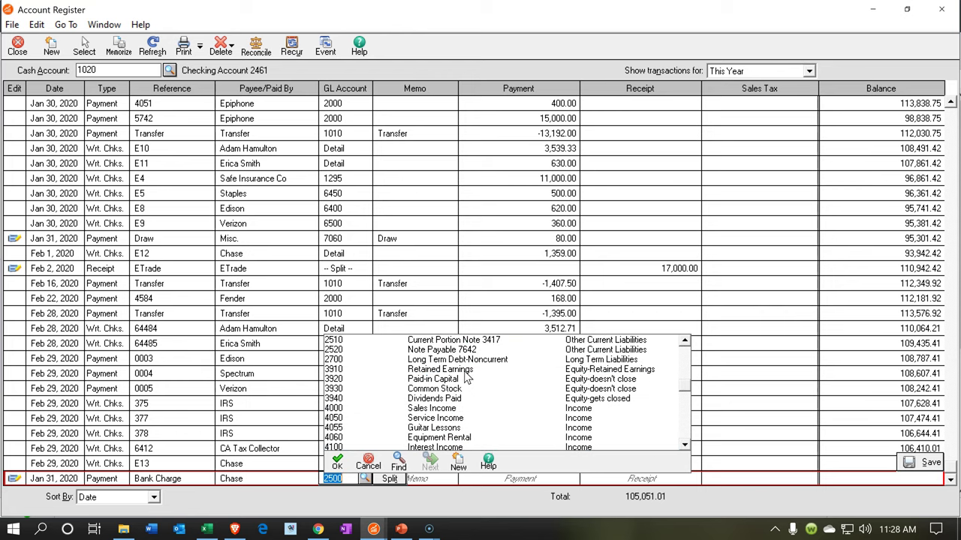
scroll(465, 377, down, 4)
scroll(466, 376, down, 3)
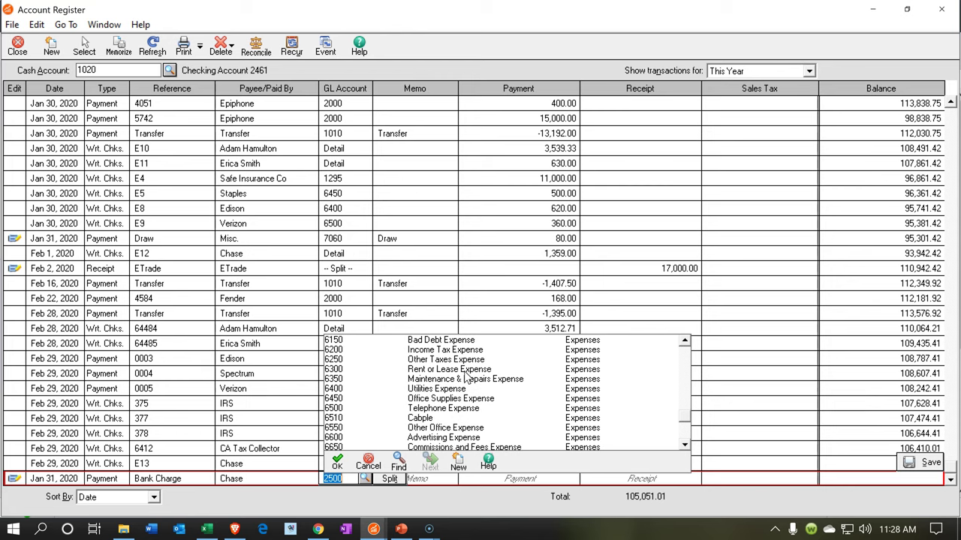
scroll(465, 377, down, 1)
scroll(465, 377, down, 3)
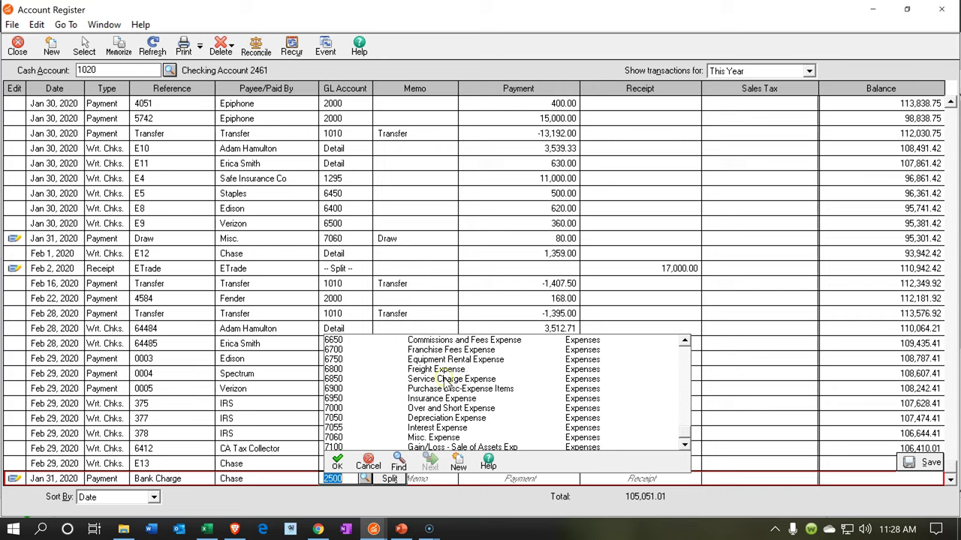
double_click(443, 379)
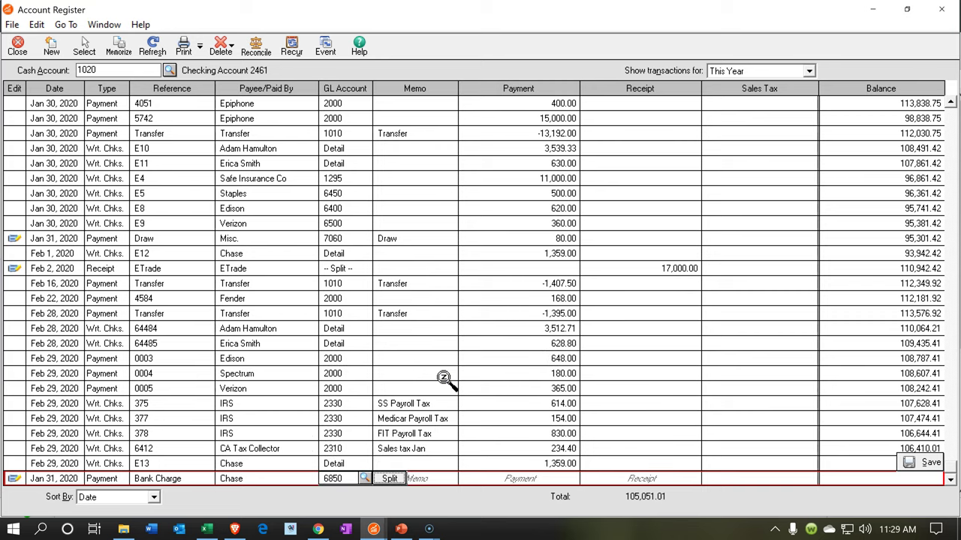
click(365, 478)
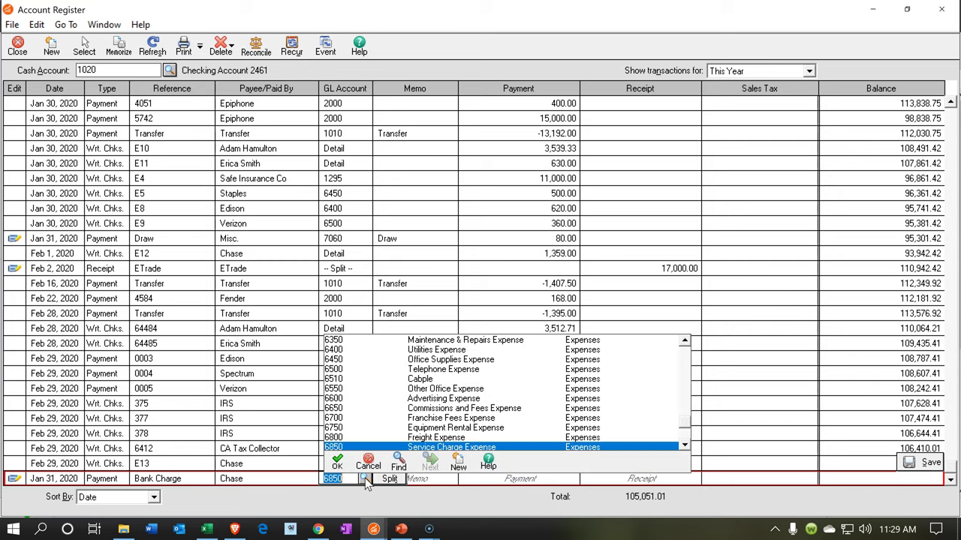
click(365, 479)
Enter the memo "Bank Cahrge" and a payment amount of 15, and check the amount against the Excel bank statement.
click(375, 479)
text(Bank Cahrge)
key(Tab)
text(15)
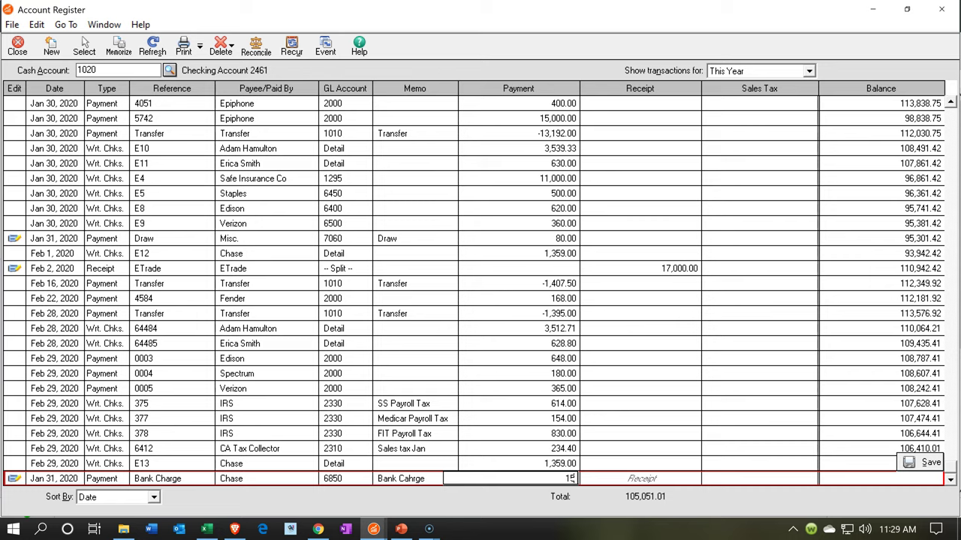
key(Tab)
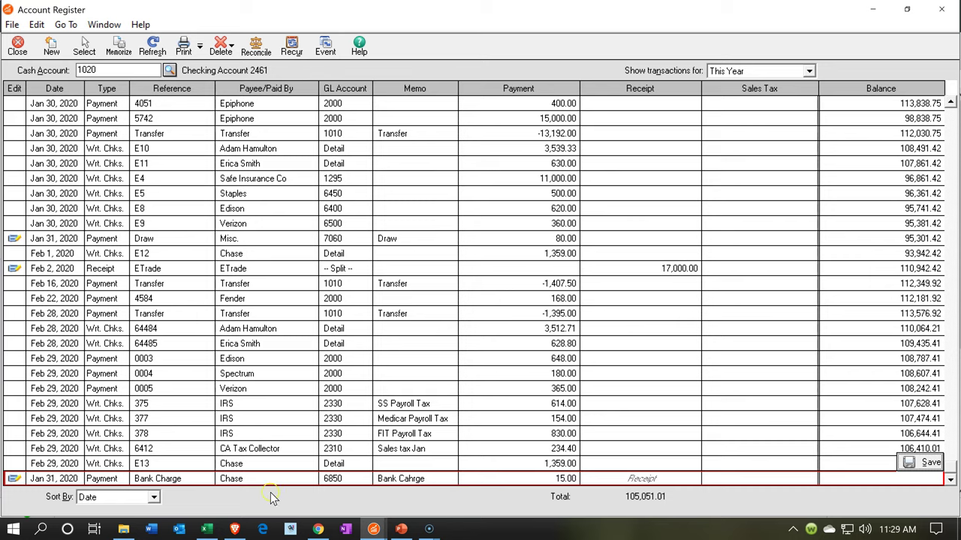
click(209, 531)
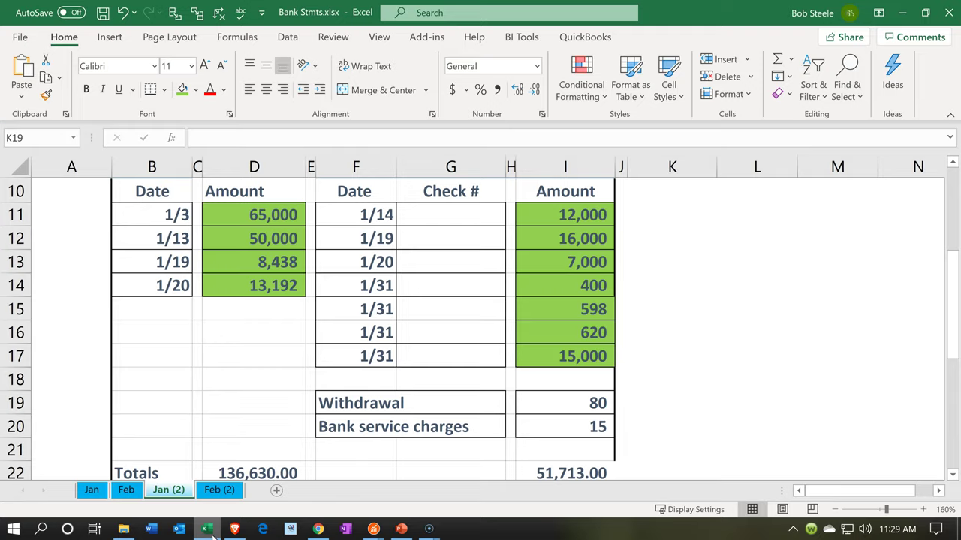
click(211, 531)
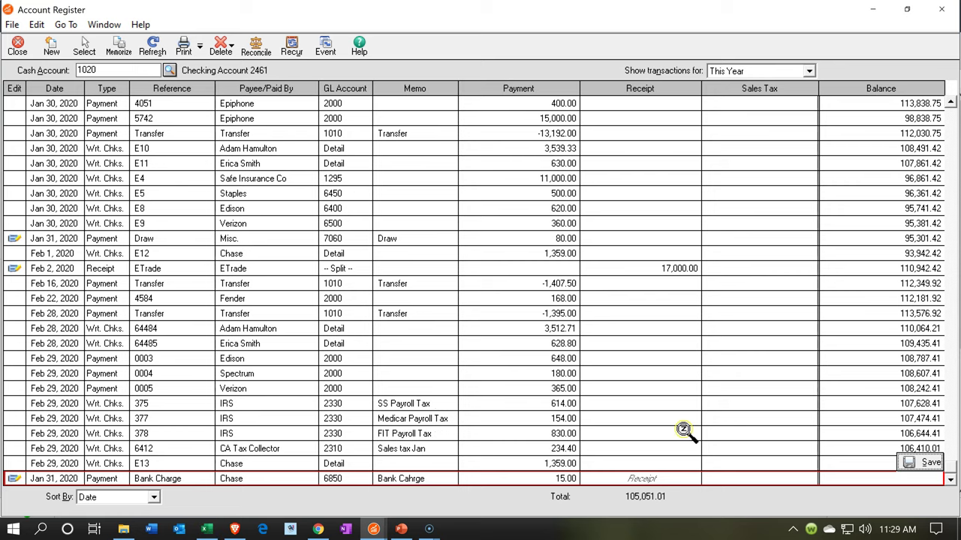
Save the Chase bank charge payment despite its prior-period date and close the account register.
click(927, 464)
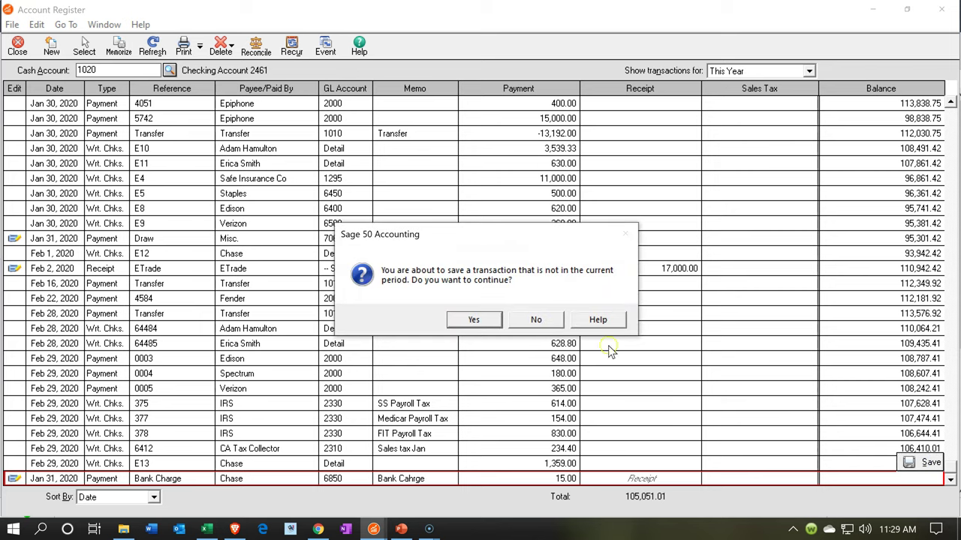
click(477, 320)
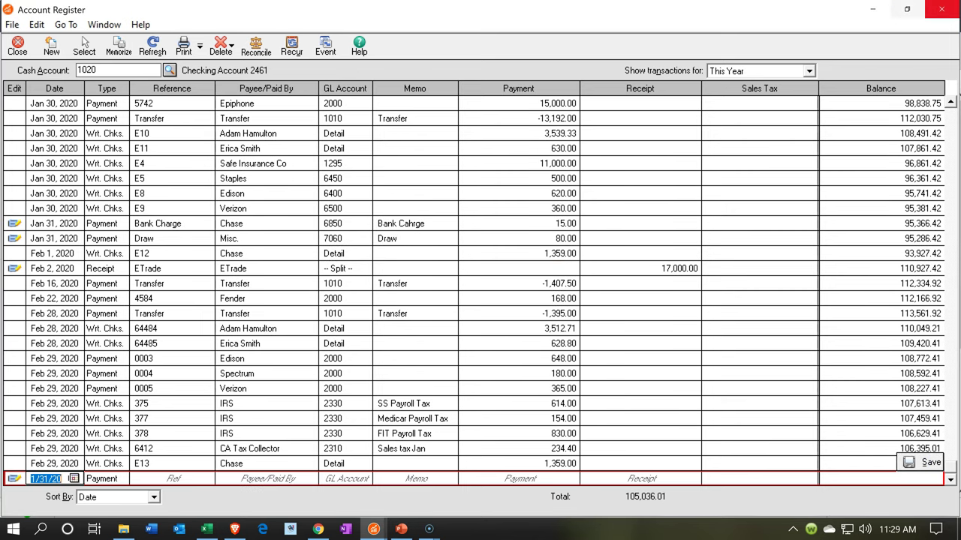
click(939, 9)
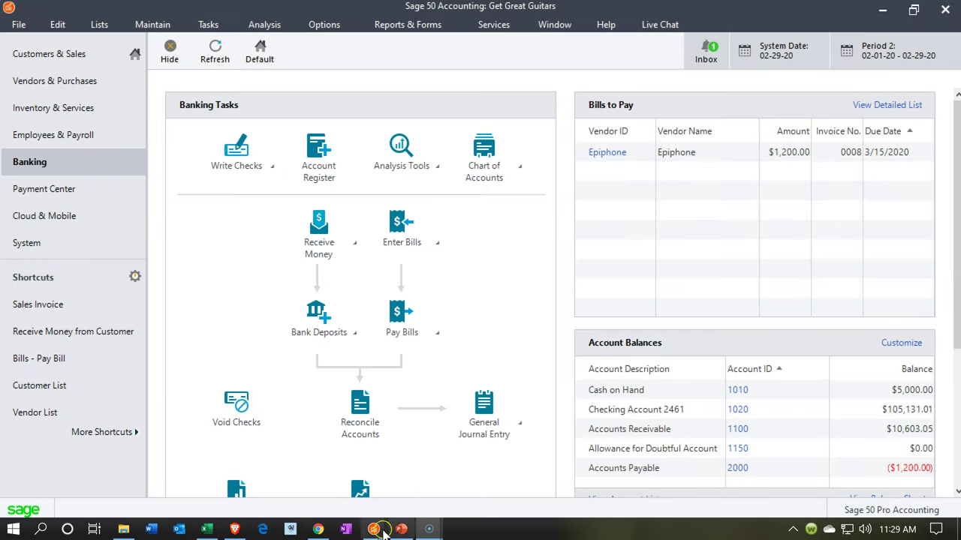
Return to the account reconciliation and mark the 80.00 Draw and 15.00 Bank Charge entries as cleared.
mouse_move(373, 535)
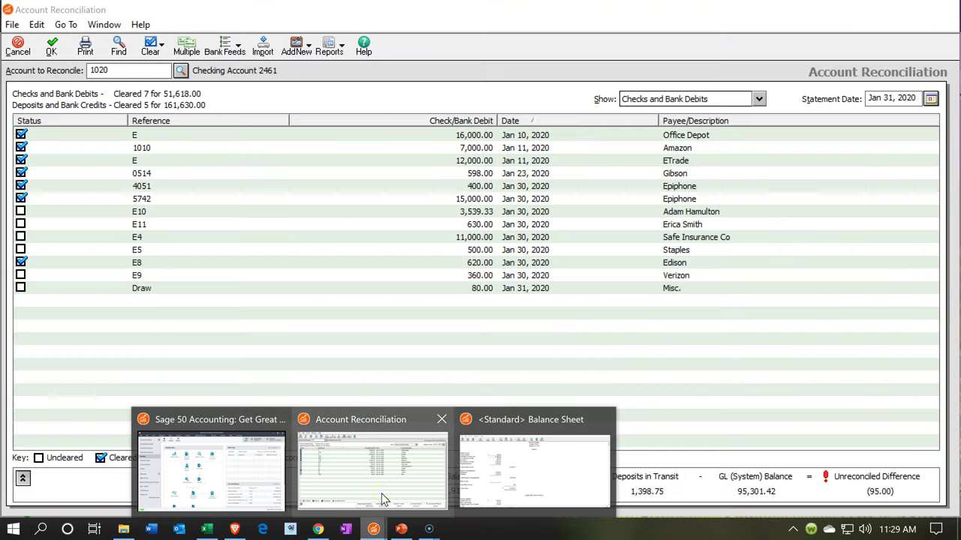
click(381, 493)
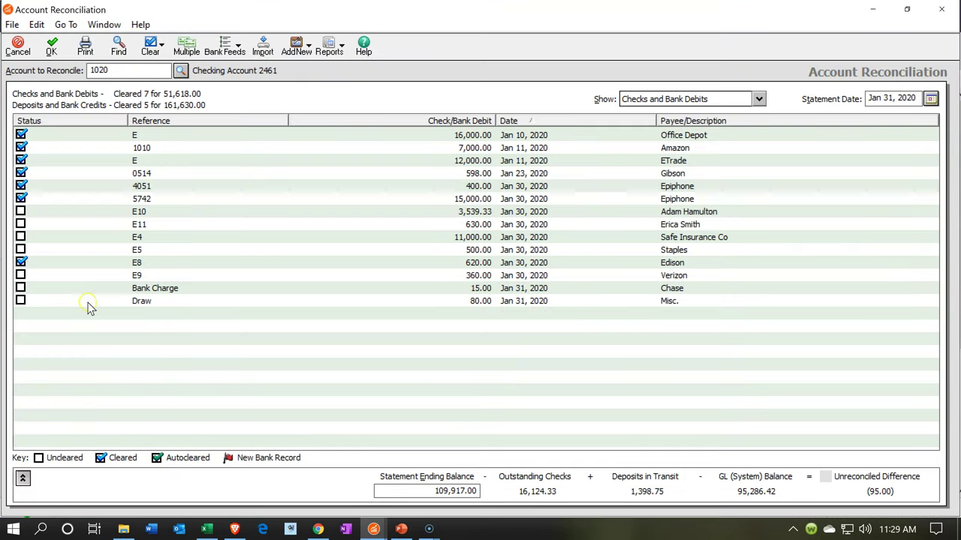
click(20, 300)
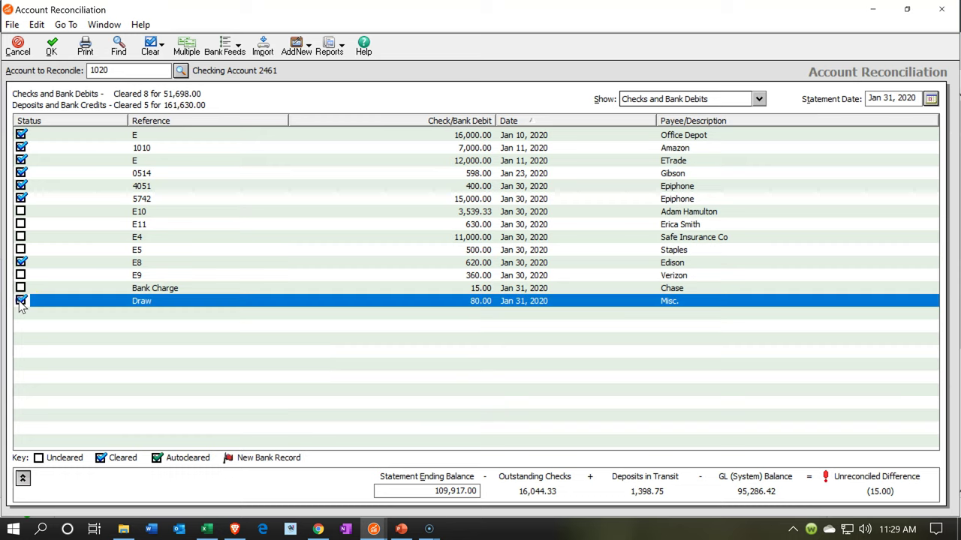
click(20, 289)
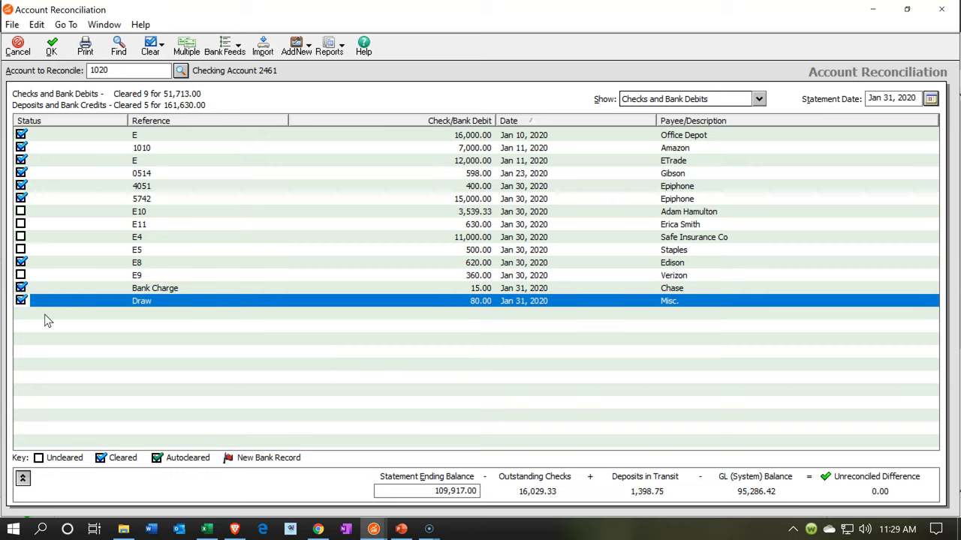
Switch to the Excel bank statement and fill the withdrawal and bank service charge amounts in I19:I20 with green.
click(207, 528)
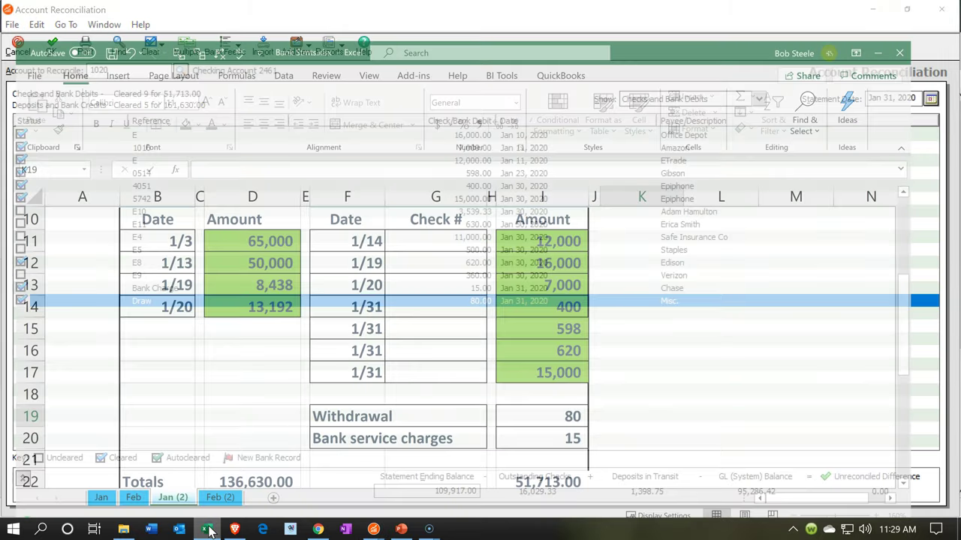
drag(553, 410, 558, 427)
right_click(557, 427)
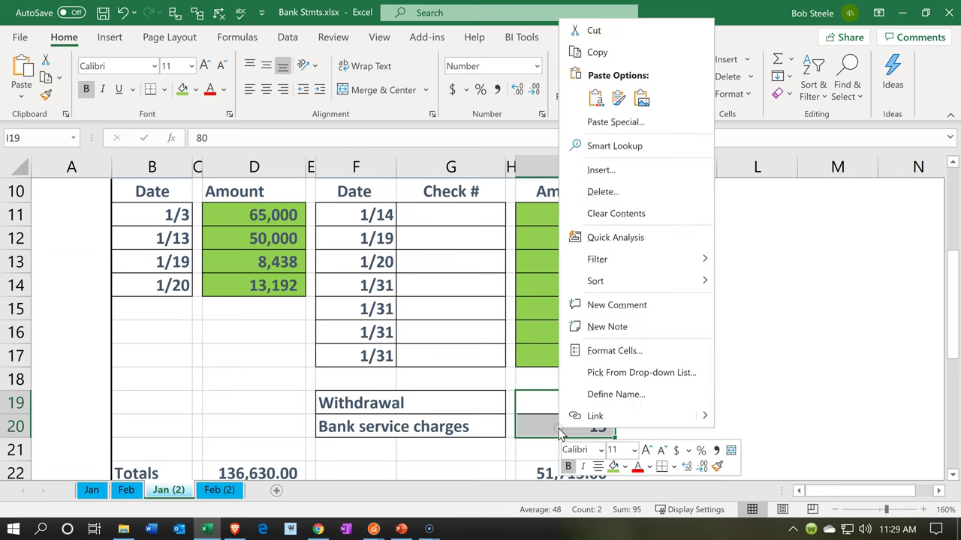
click(609, 467)
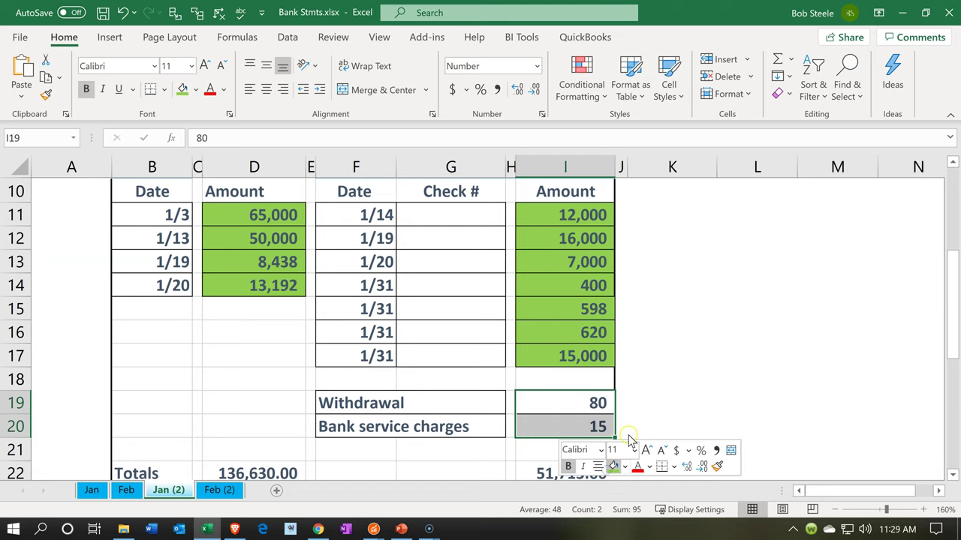
click(901, 13)
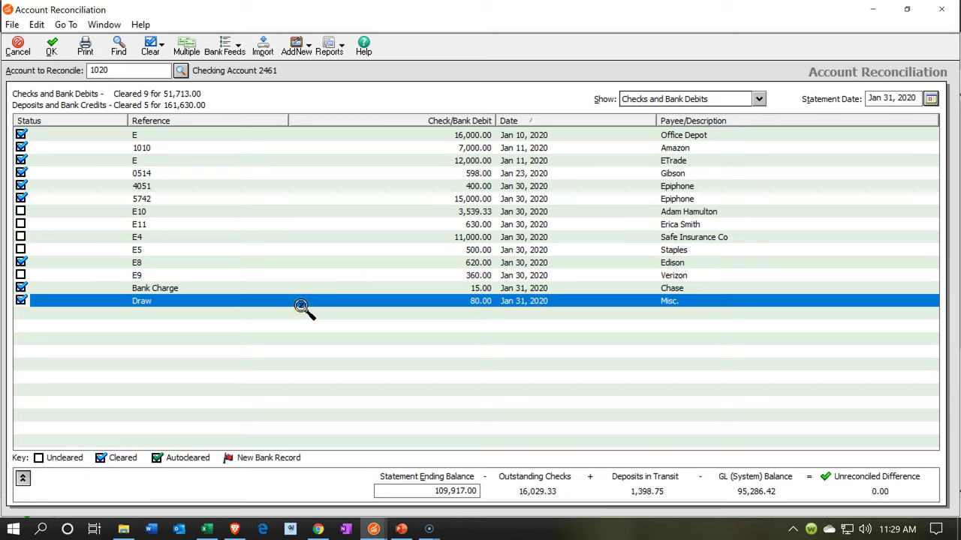
Accept the January 31, 2020 reconciliation of account 1020 and agree to modify the prior-period transactions.
click(37, 301)
click(876, 502)
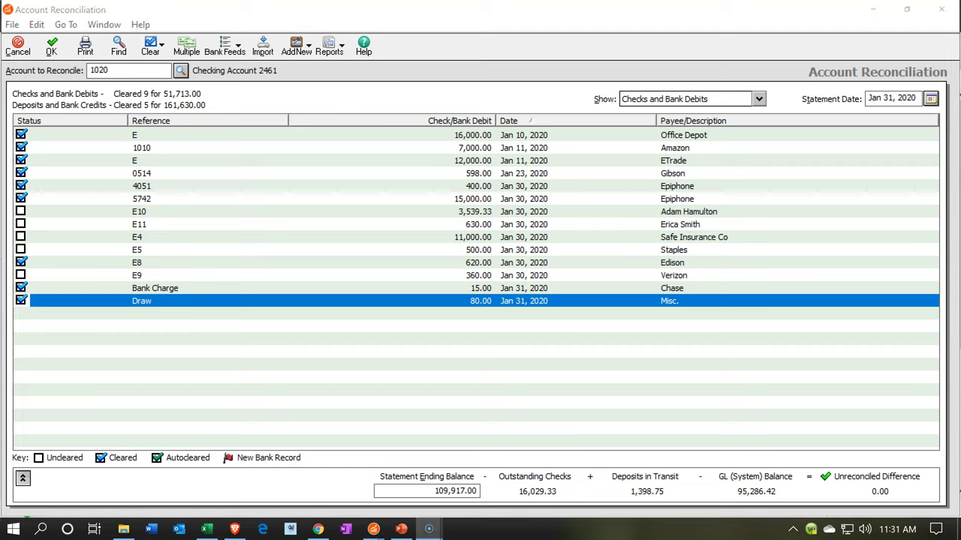
click(51, 46)
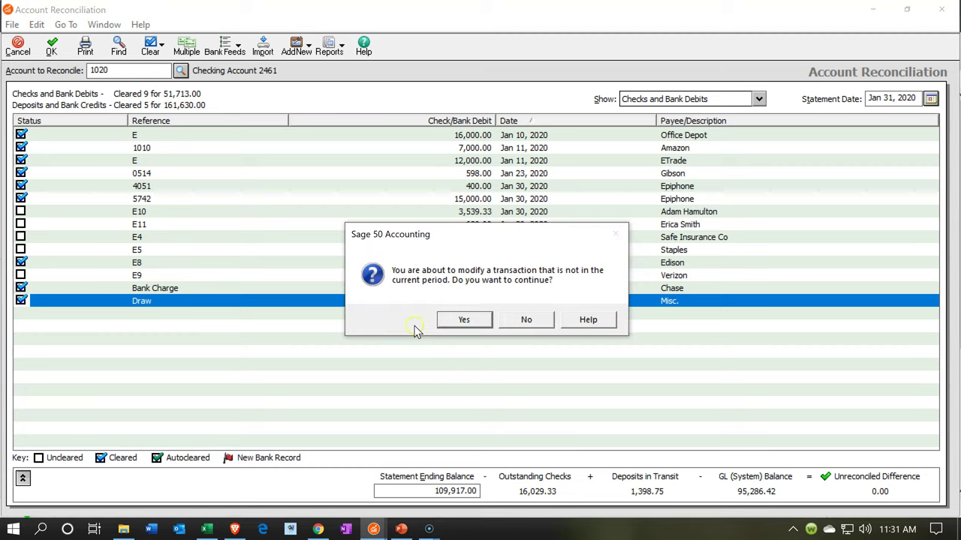
click(460, 316)
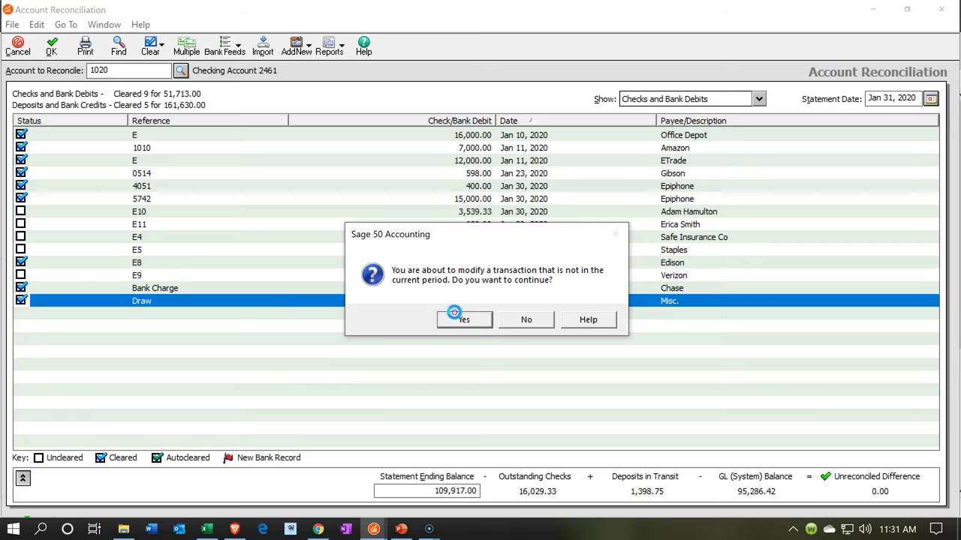